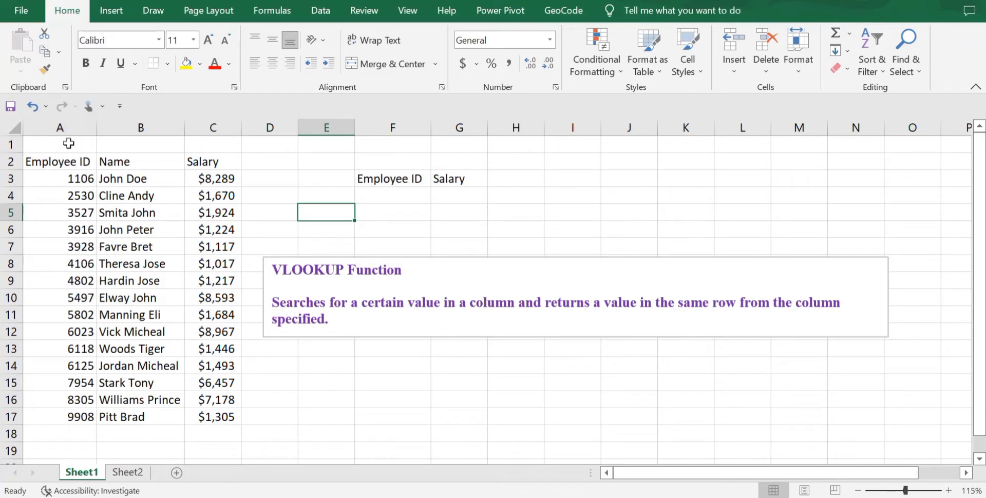
# Step: Examine the employee table's ID and salary columns and the empty lookup cells F4 and G4
pyautogui.click(74, 167)
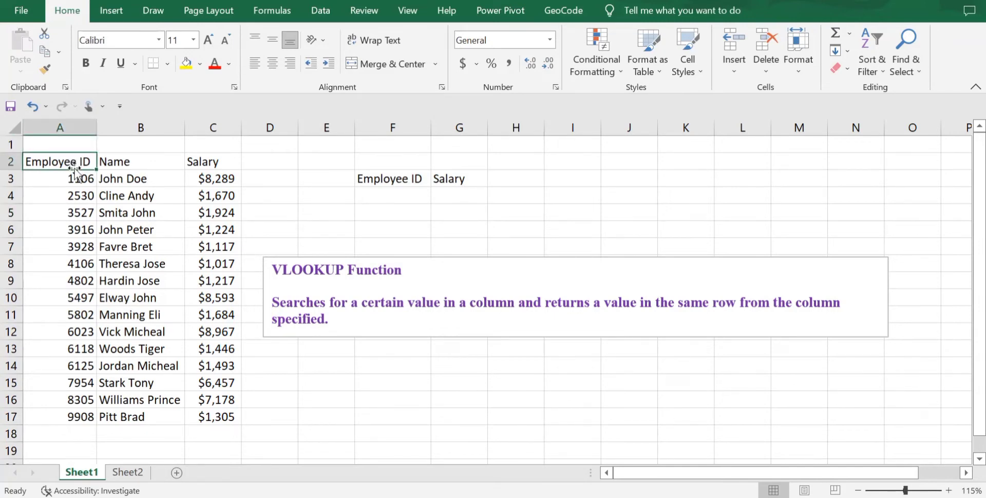
pyautogui.press('Right')
pyautogui.press('Right')
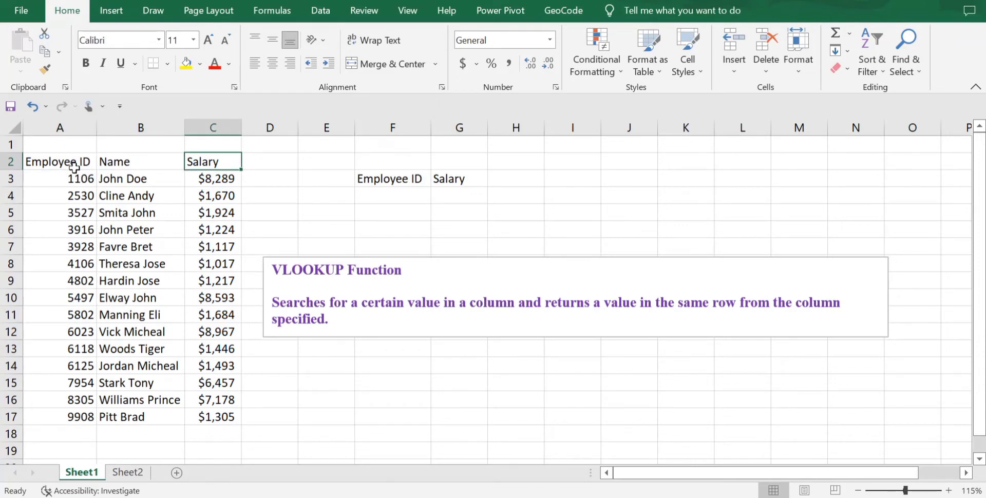
pyautogui.click(82, 251)
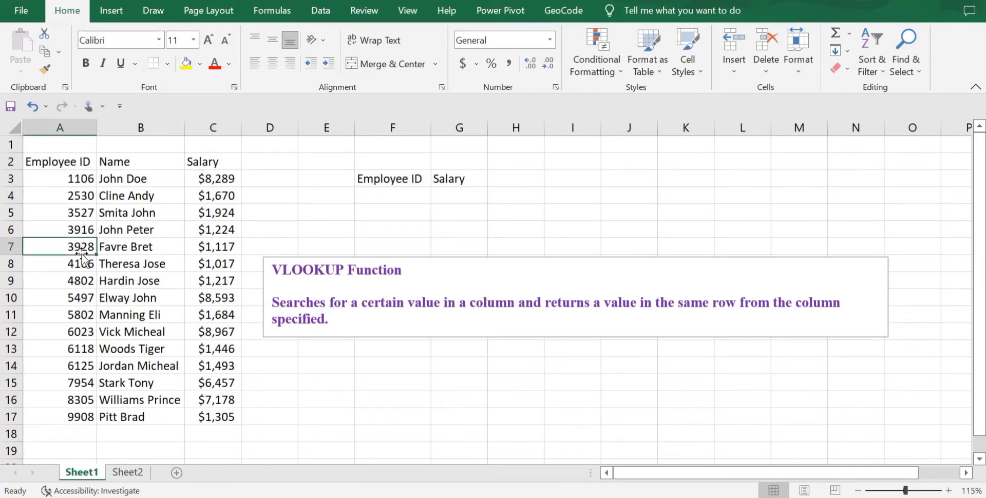
pyautogui.click(81, 263)
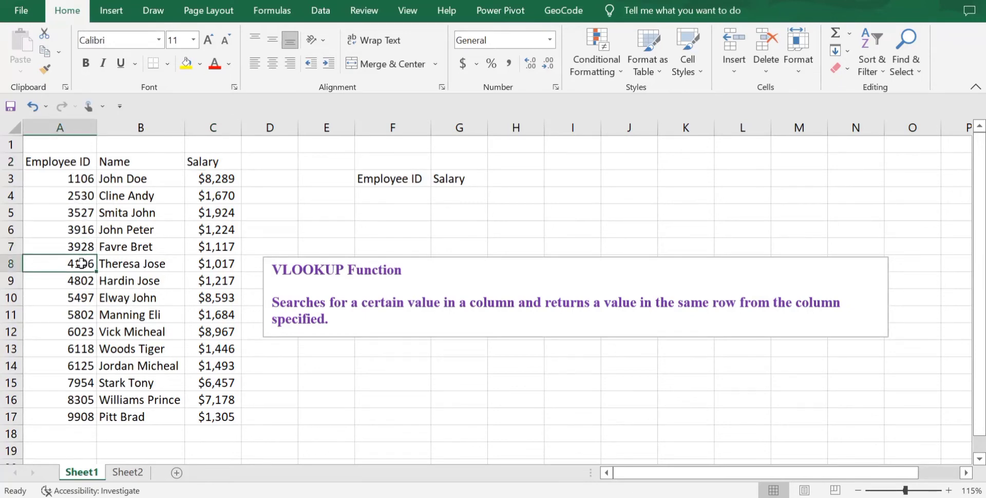
pyautogui.click(226, 262)
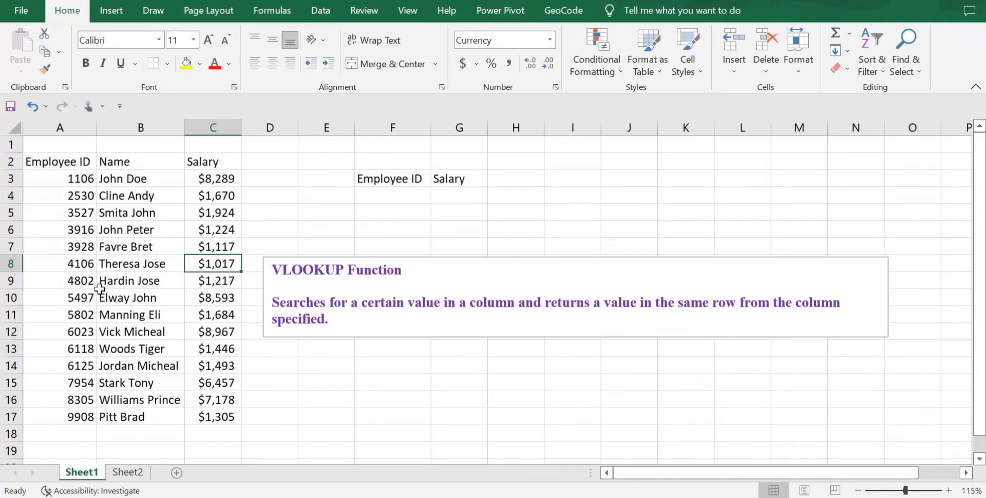
pyautogui.click(218, 300)
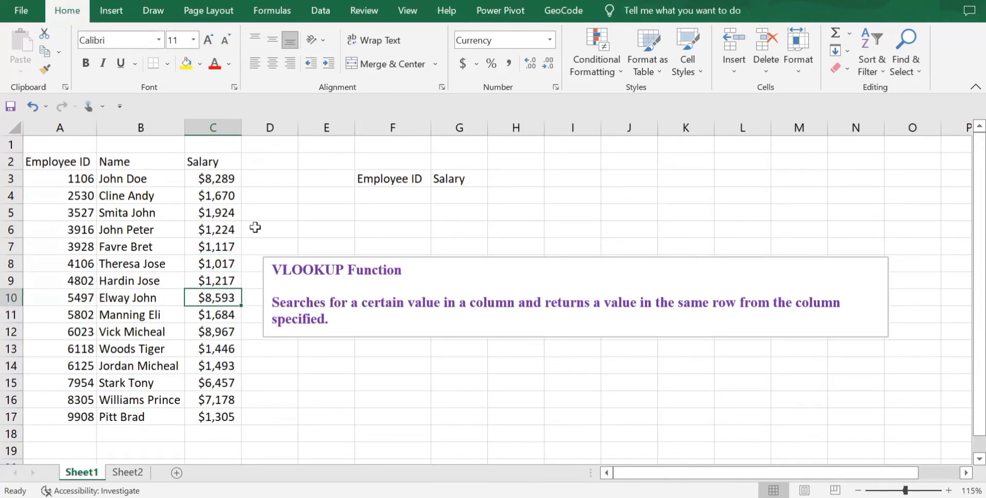
pyautogui.click(399, 189)
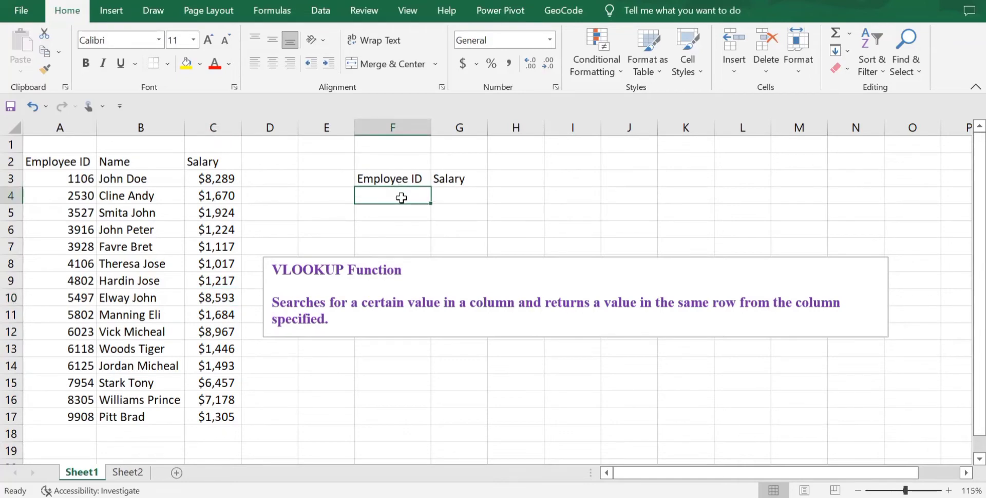
pyautogui.click(471, 190)
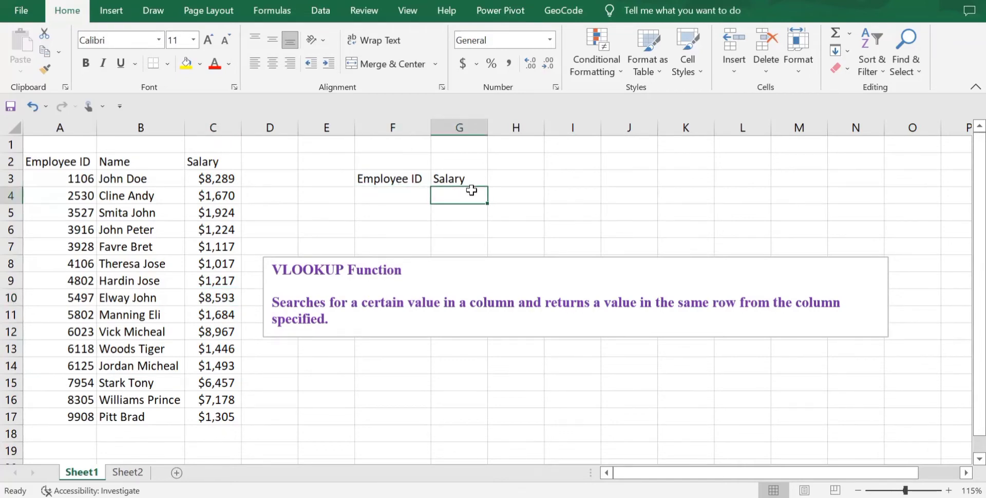
pyautogui.press('Right')
# Step: Begin a VLOOKUP formula in G4 under the Salary heading, using F4 as the lookup value
pyautogui.click(456, 200)
pyautogui.write('=V')
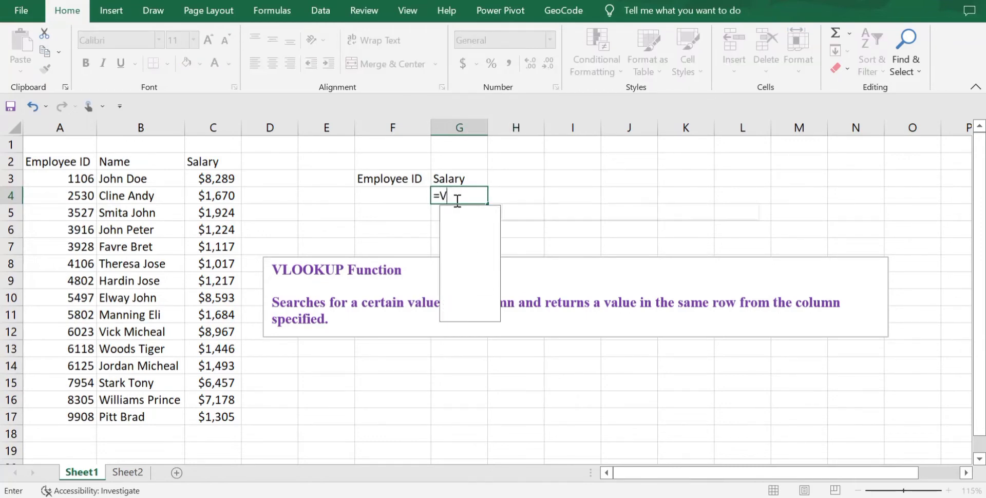
pyautogui.write('LOOK')
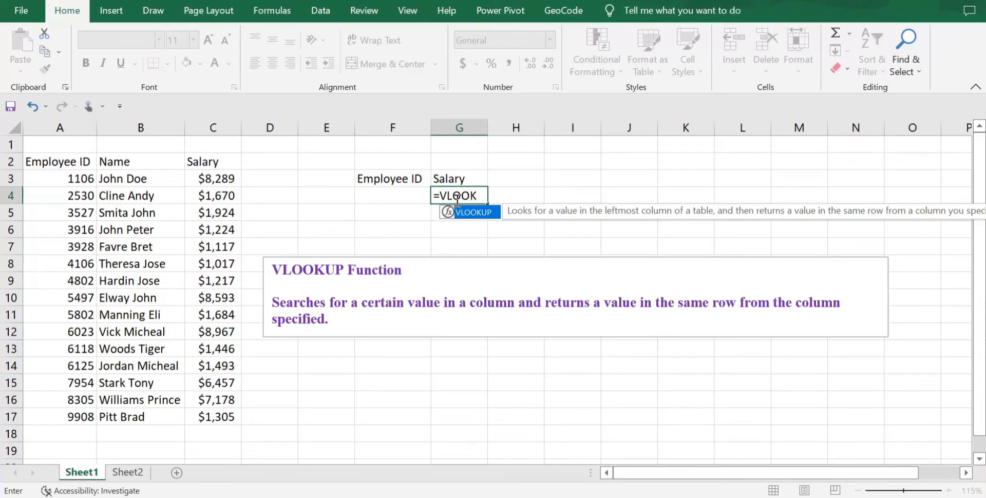
pyautogui.write('UP(')
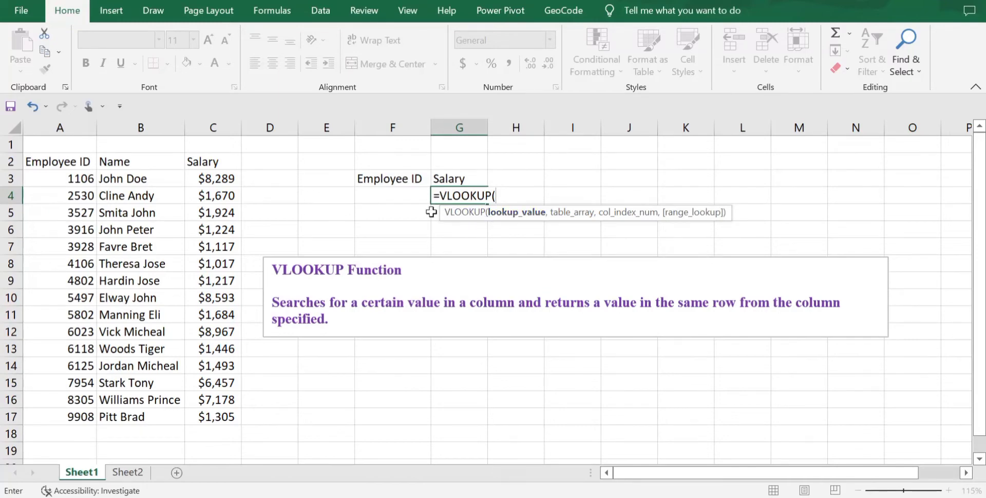
pyautogui.click(399, 197)
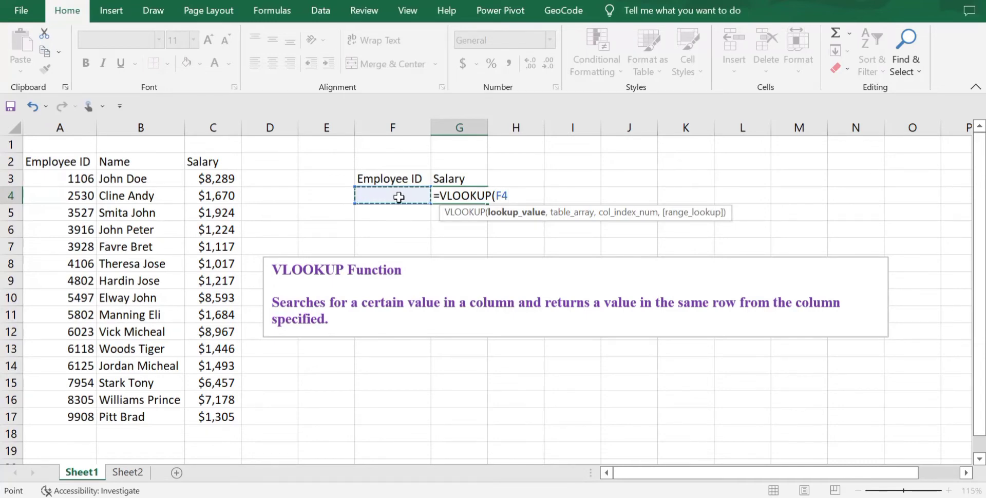
pyautogui.write(',')
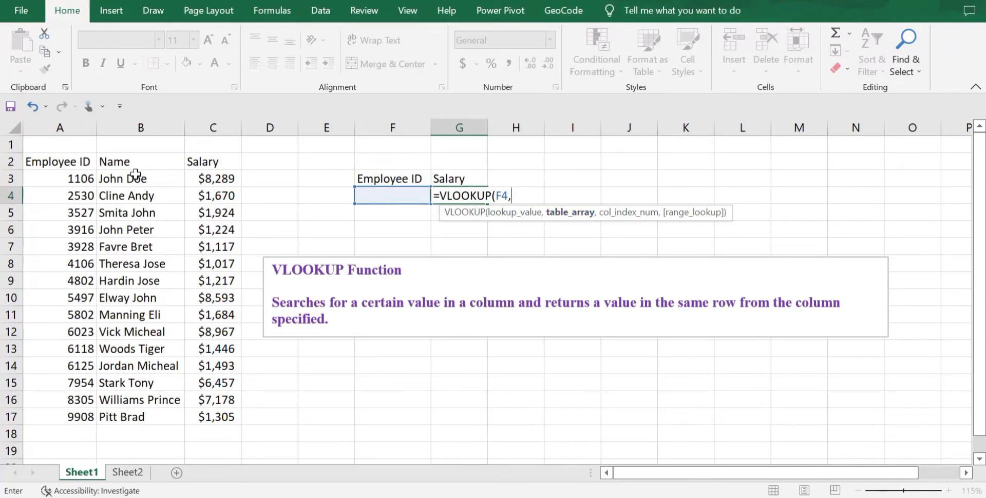
# Step: Complete the G4 VLOOKUP with the table range A2:C17, column index 3 and FALSE for an exact match
pyautogui.click(76, 163)
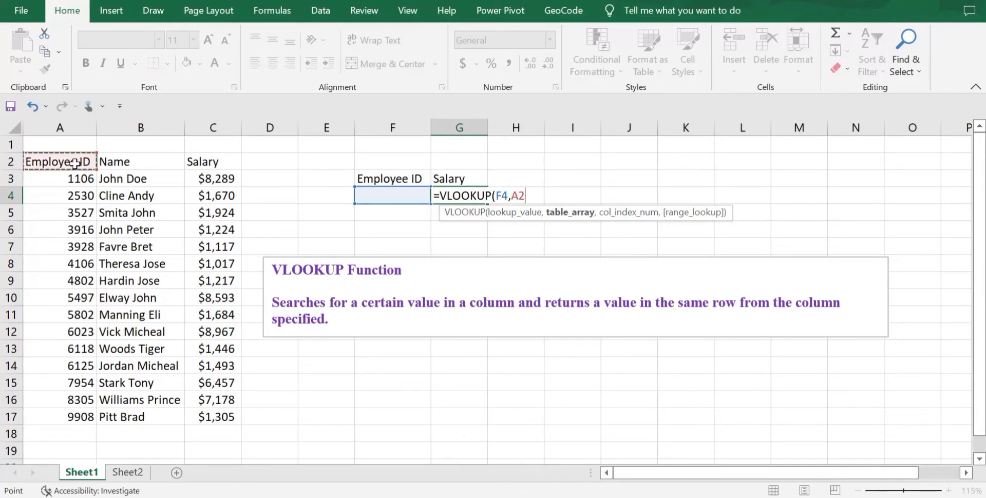
pyautogui.hotkey('ctrl', 'shift', 'Right')
pyautogui.hotkey('ctrl', 'shift', 'Down')
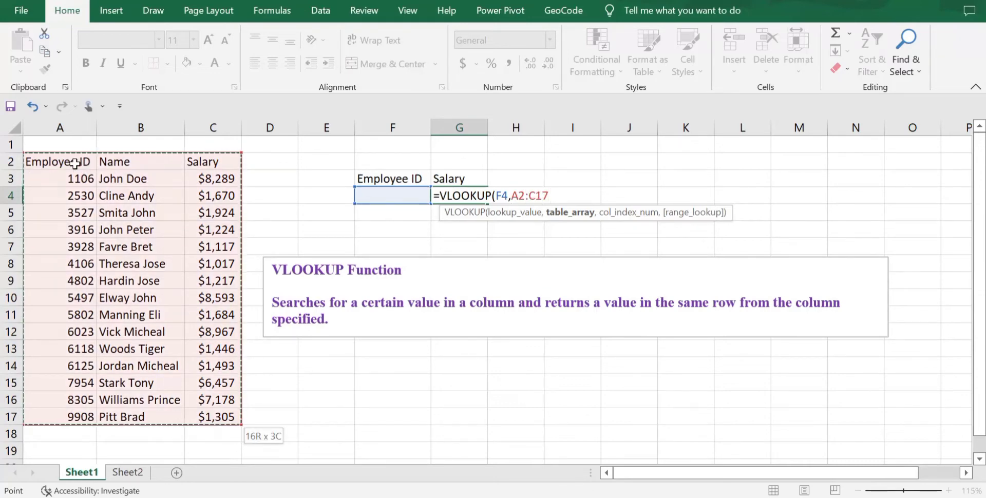
pyautogui.write(',')
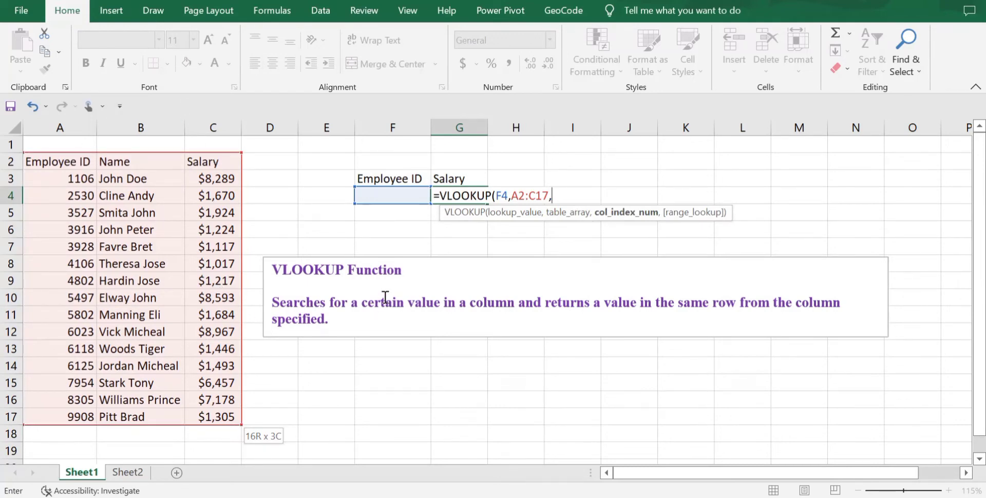
pyautogui.write('3,')
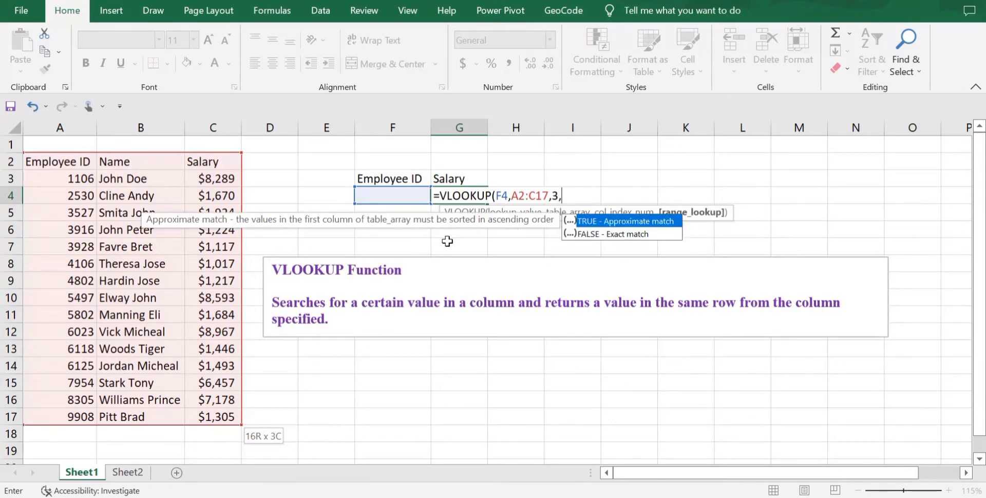
pyautogui.write('FALSE')
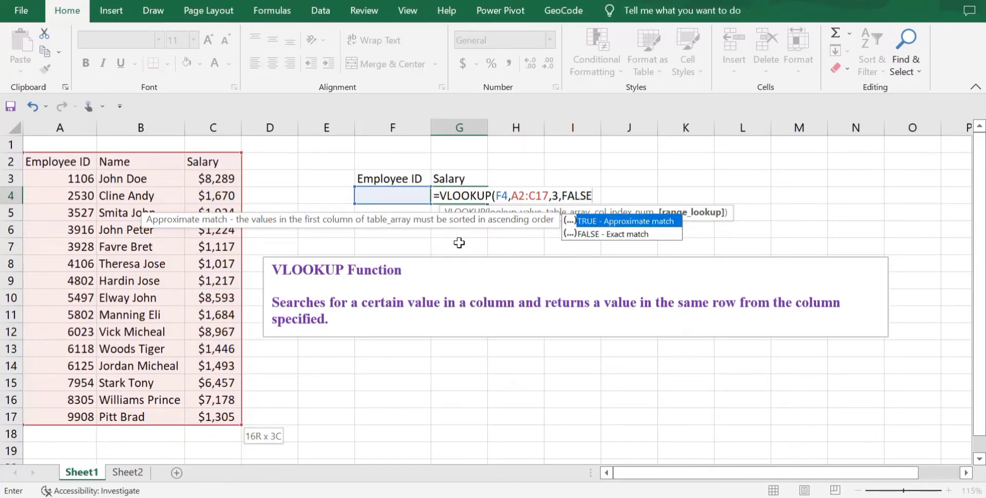
pyautogui.write(')')
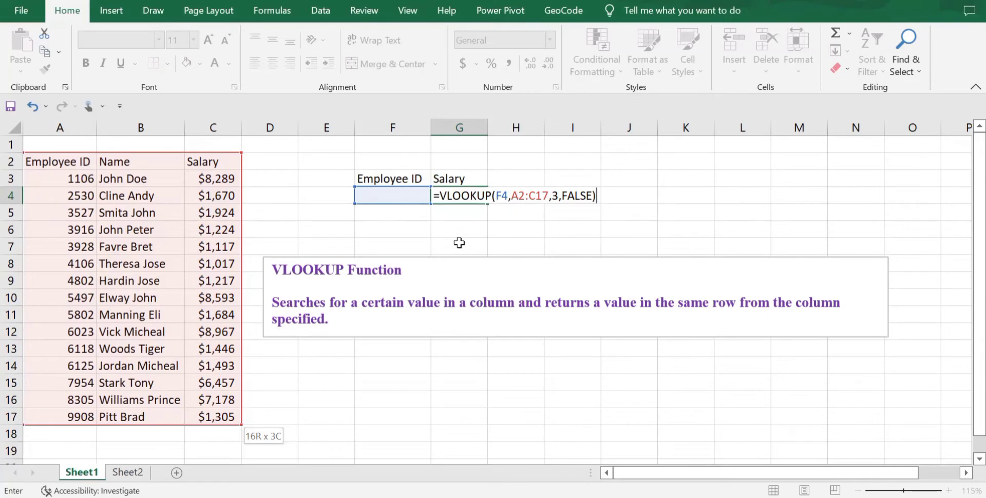
pyautogui.press('Return')
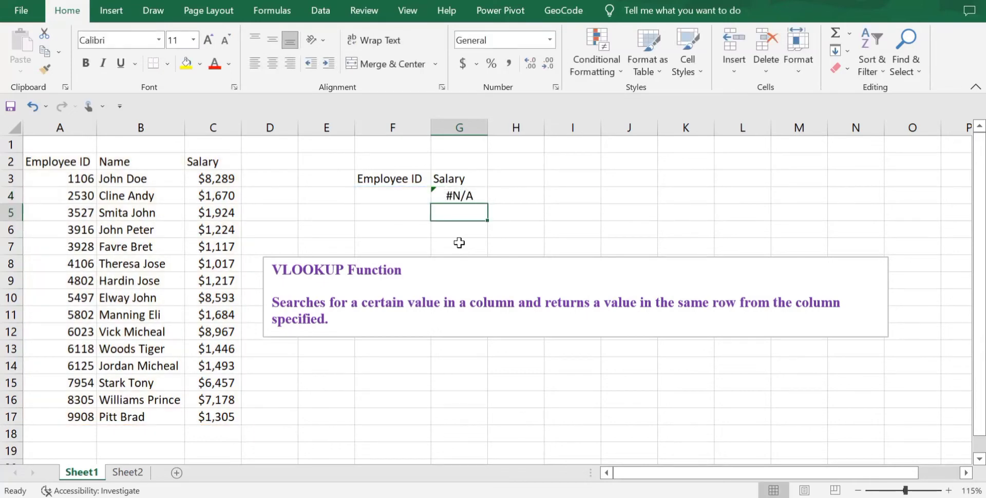
# Step: Enter the employee ID from A11 in F4 and compare the salary returned in G4 with C11
pyautogui.click(403, 198)
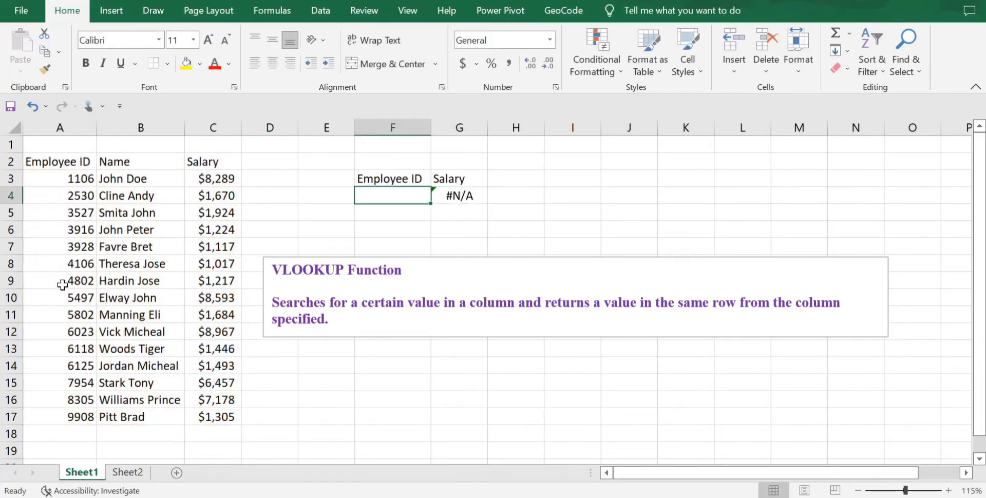
pyautogui.click(80, 317)
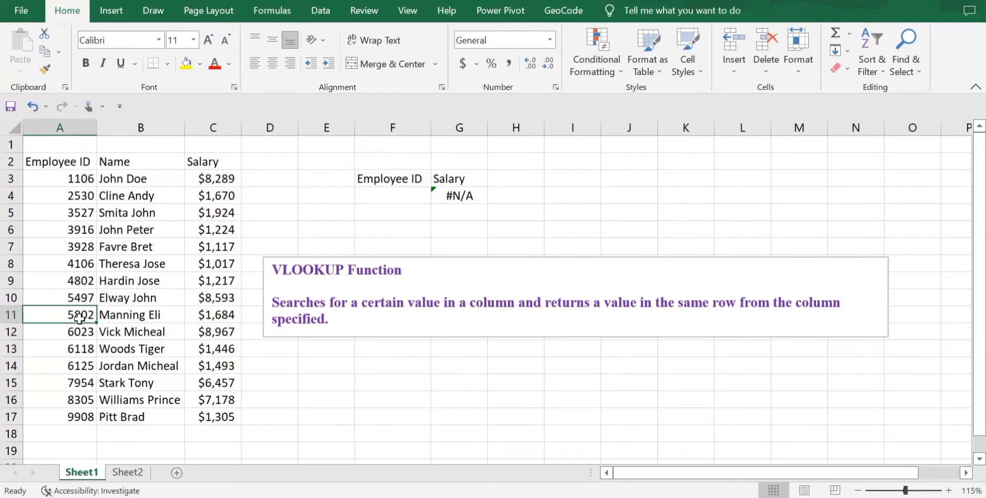
pyautogui.click(390, 196)
pyautogui.write('5802')
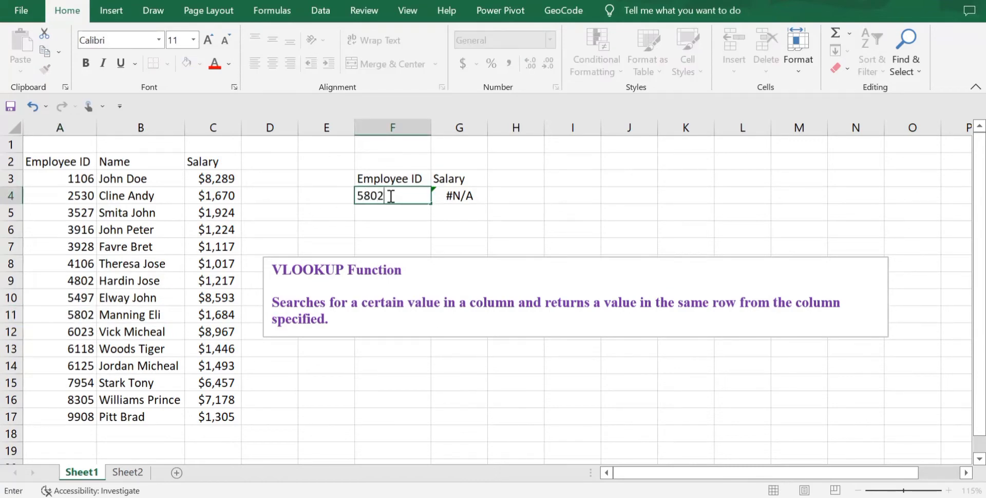
pyautogui.press('Return')
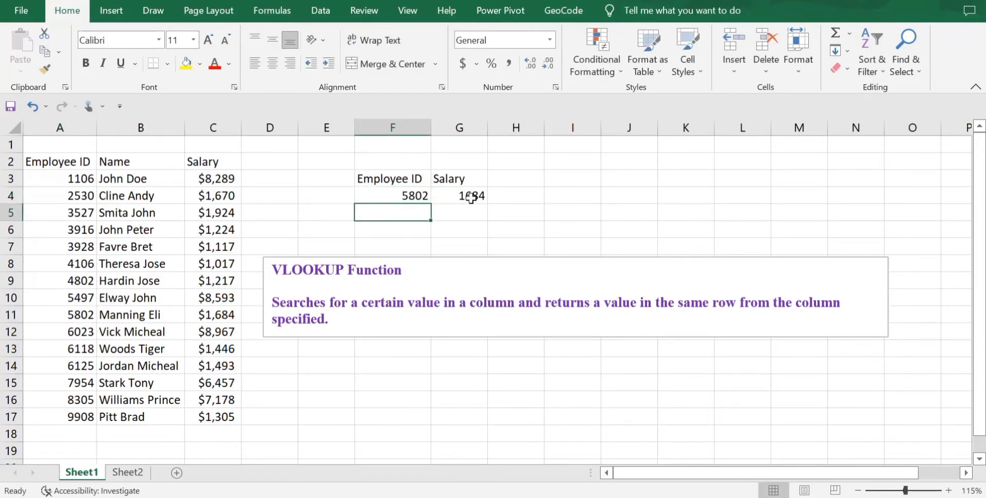
pyautogui.click(472, 197)
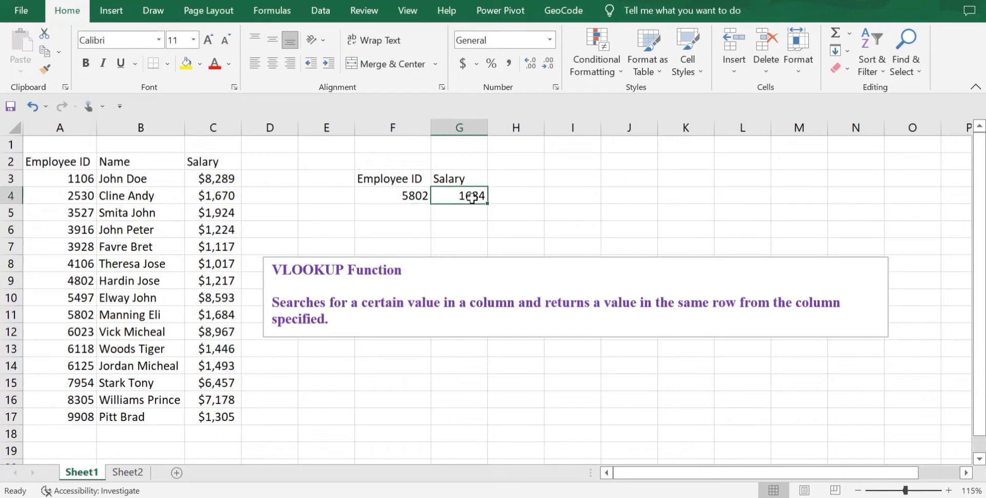
pyautogui.click(208, 318)
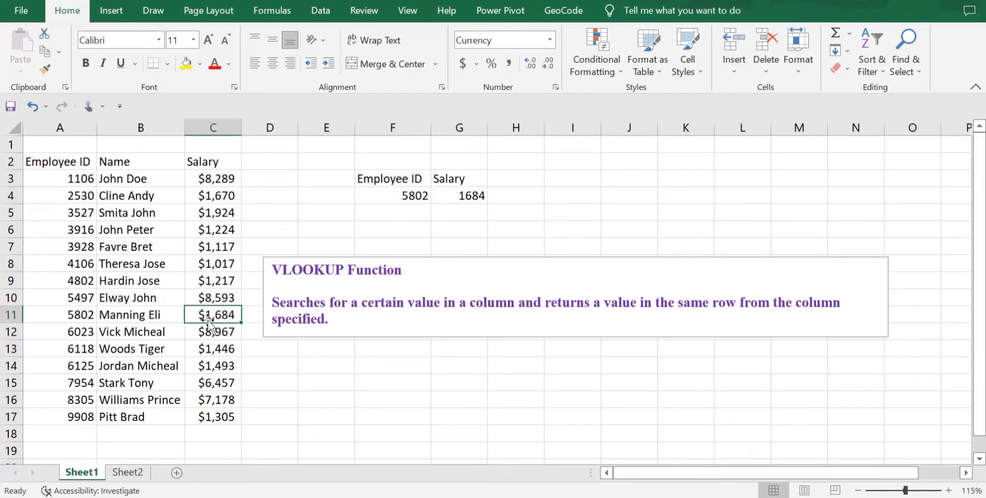
# Step: Format the looked-up salary in G4 as Currency and widen column G slightly to fit the value
pyautogui.click(470, 201)
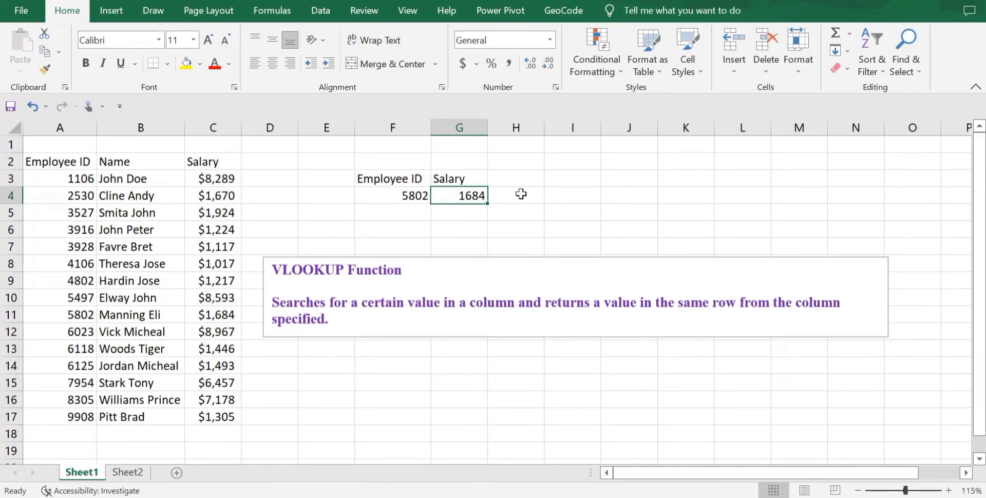
pyautogui.click(550, 40)
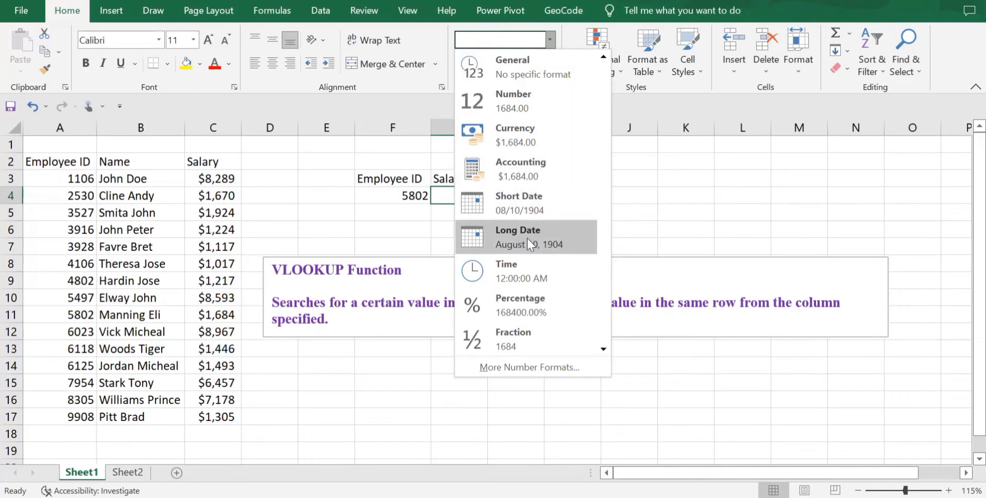
pyautogui.click(516, 130)
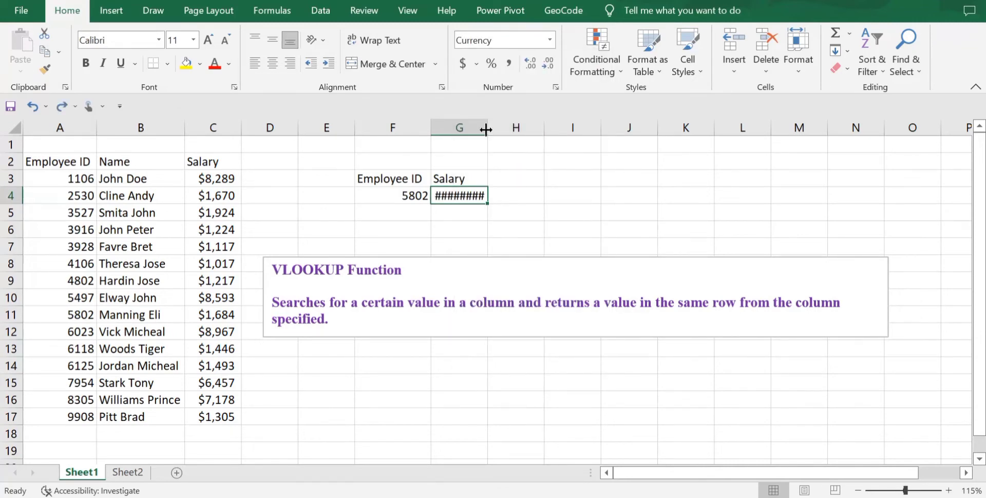
pyautogui.moveTo(486, 129); pyautogui.dragTo(489, 130)
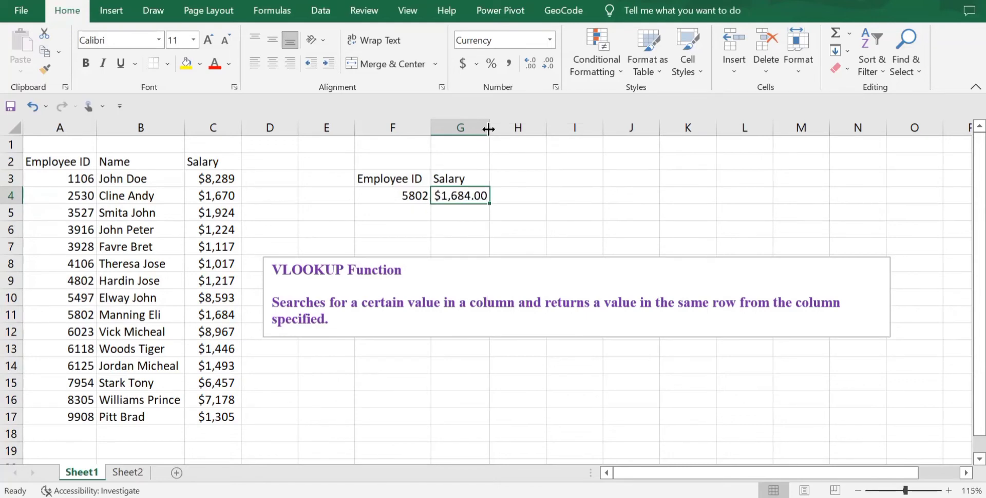
# Step: Add the heading "Name" in H3, next to the Salary heading of the lookup area
pyautogui.click(455, 214)
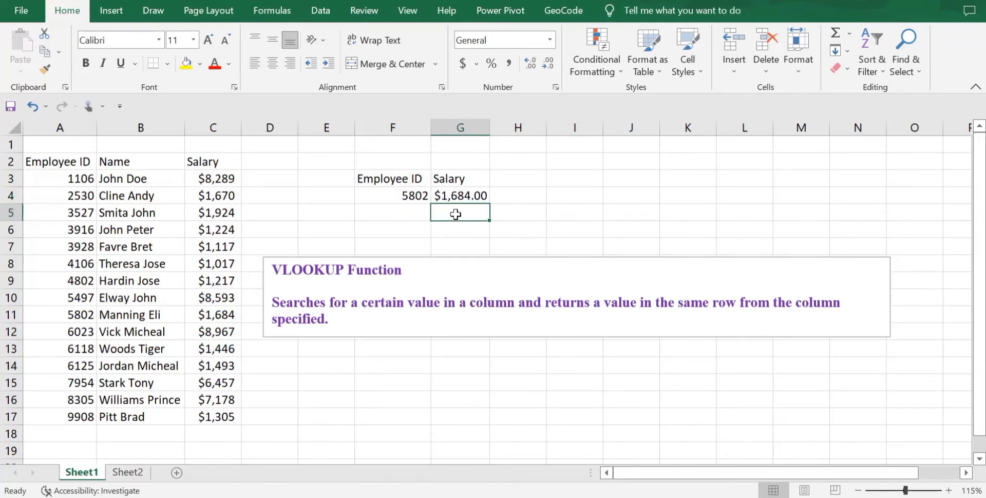
pyautogui.click(513, 180)
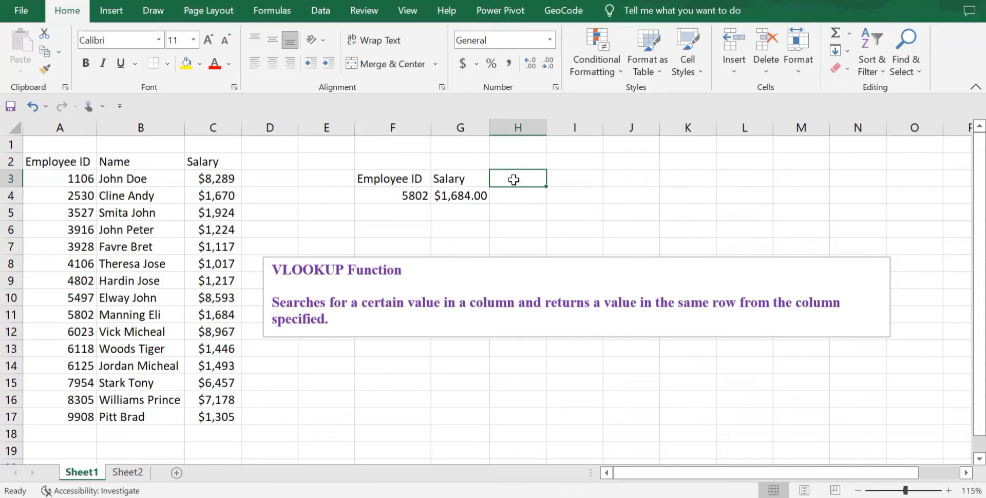
pyautogui.write('Name')
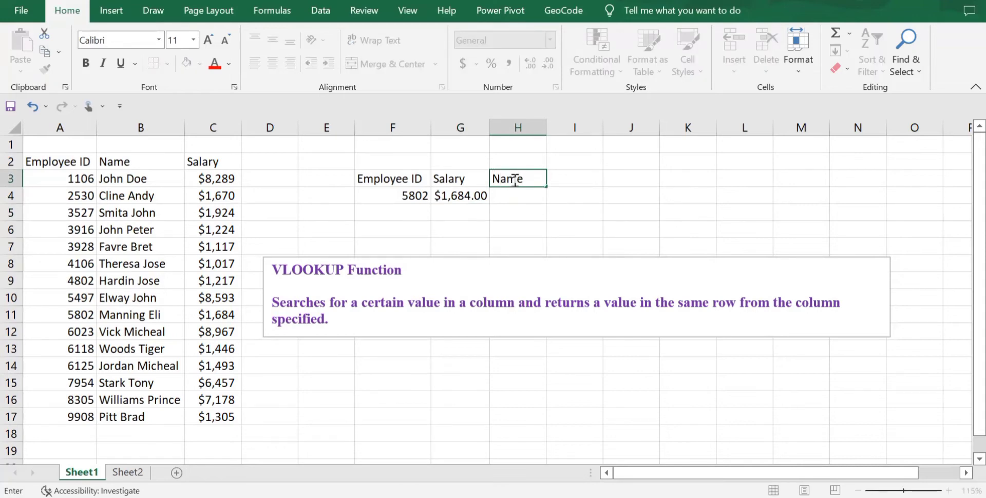
pyautogui.press('Return')
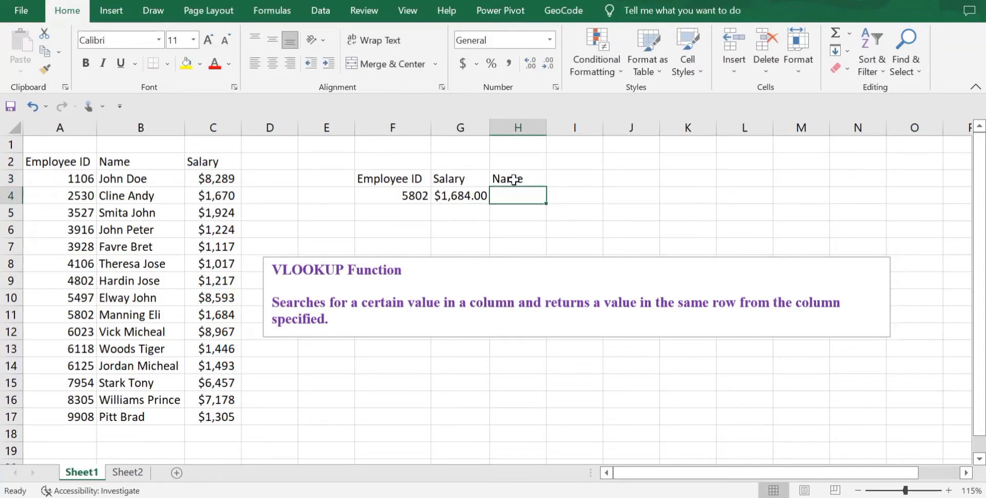
# Step: Start a VLOOKUP formula in H4 with the employee ID in F4 as the lookup value
pyautogui.write('=VLOOK')
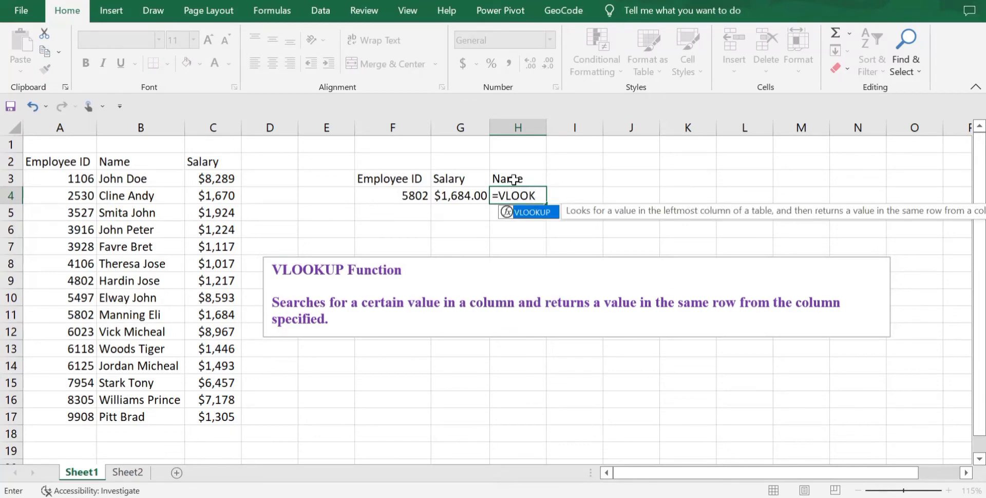
pyautogui.write('UP(')
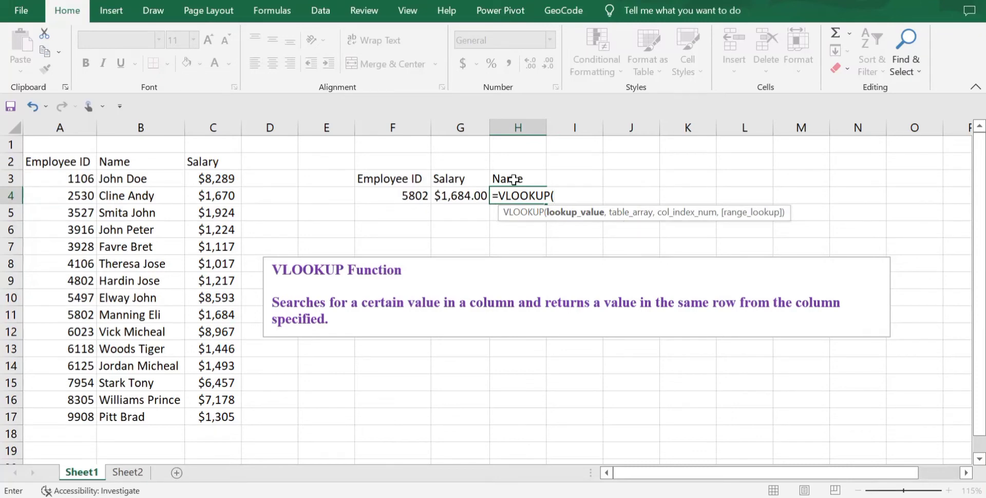
pyautogui.click(408, 192)
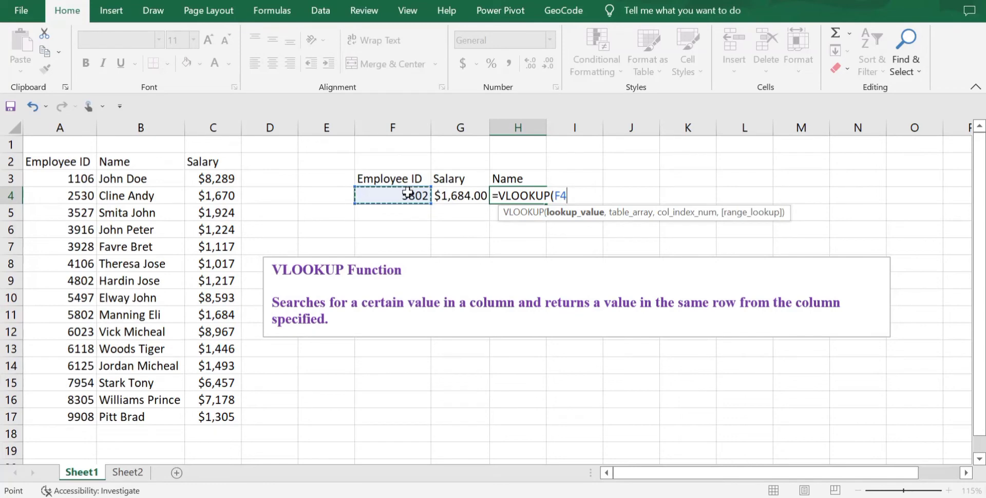
pyautogui.write(',')
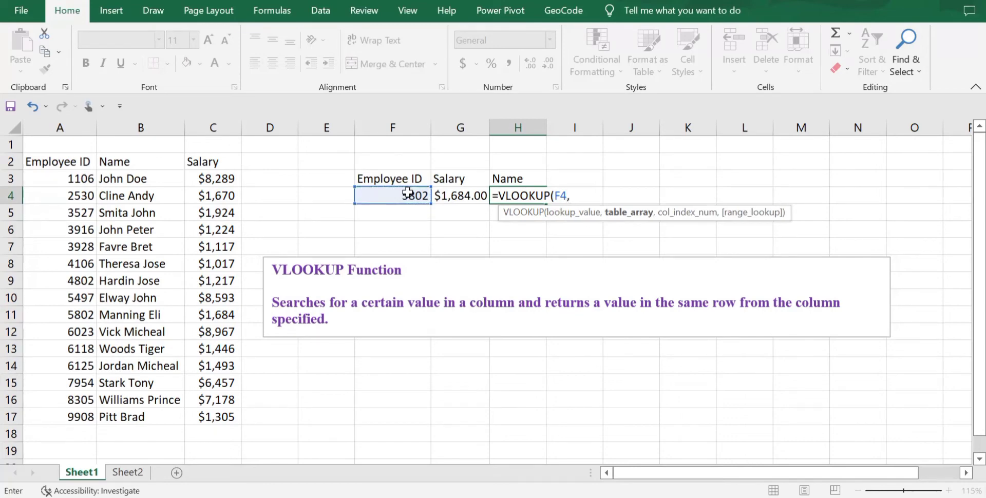
# Step: Complete the H4 VLOOKUP with the table range A2:C17, column index 2 and FALSE for an exact match
pyautogui.click(61, 158)
pyautogui.moveTo(61, 158); pyautogui.dragTo(226, 417)
pyautogui.write(',')
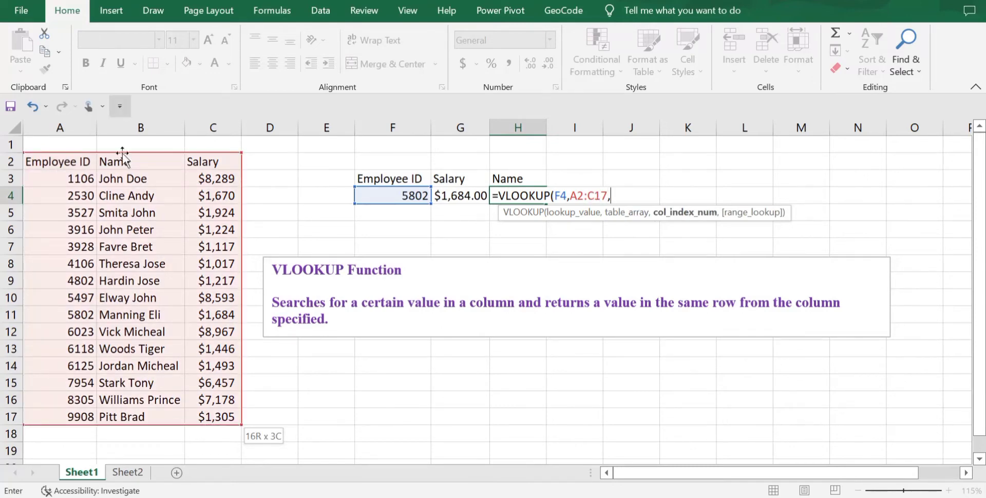
pyautogui.write('2')
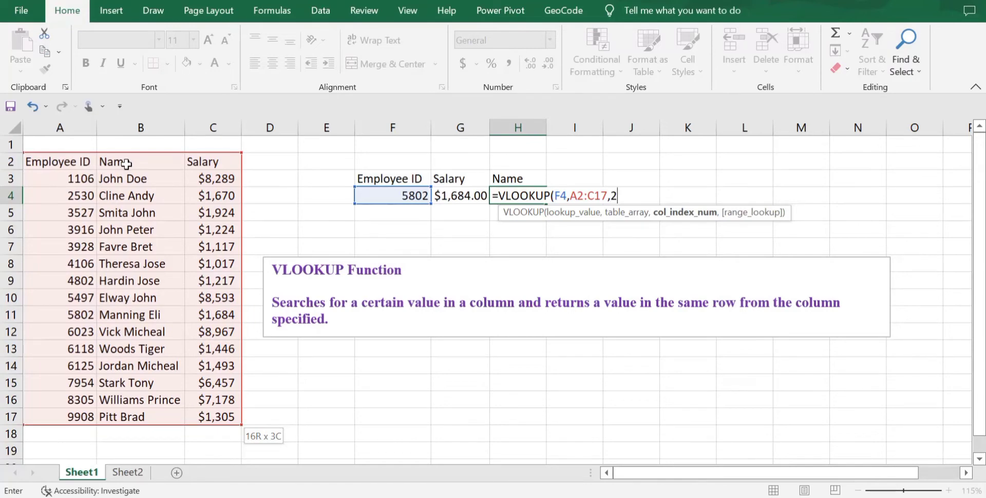
pyautogui.write(',')
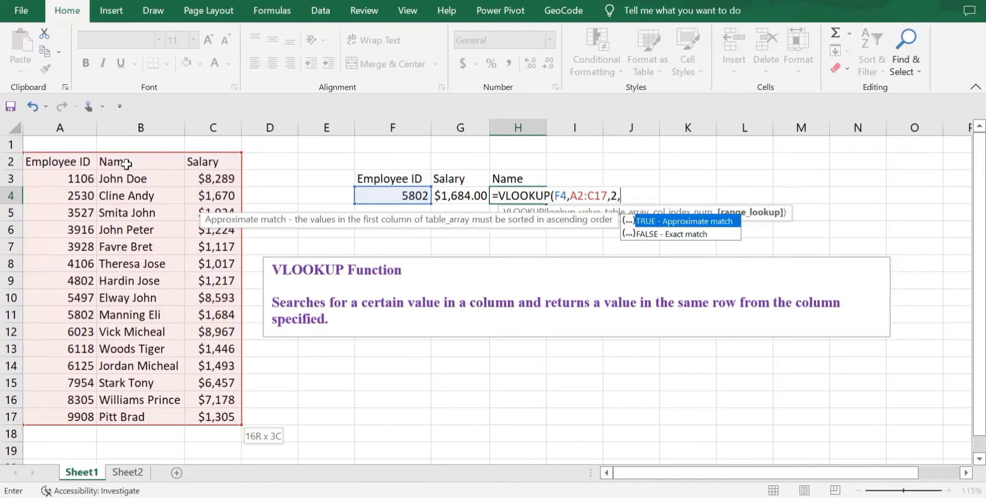
pyautogui.write('FALSE)')
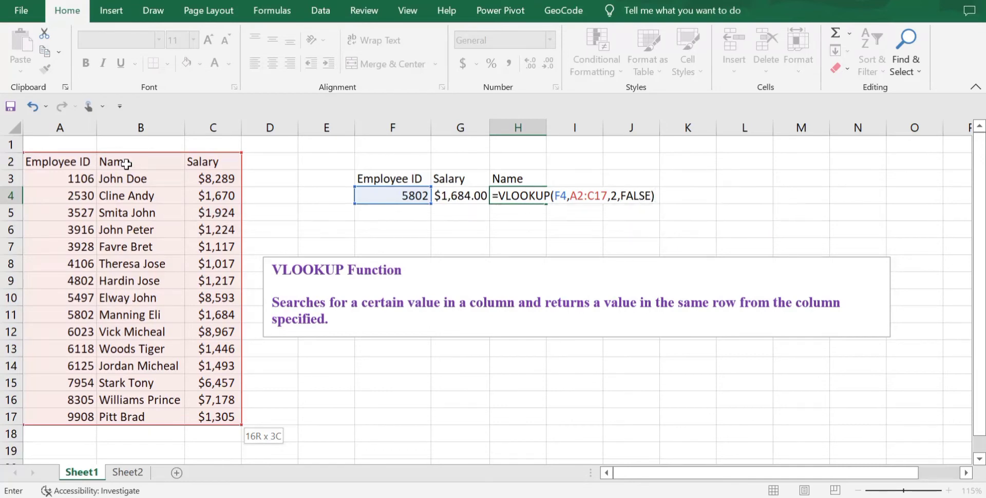
pyautogui.press('Return')
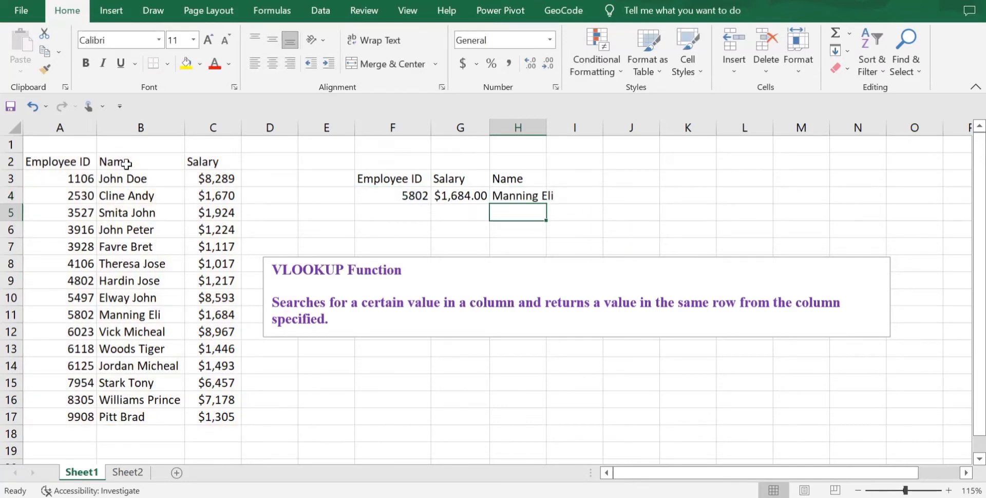
# Step: Check the looked-up name and salary against B11 and C11, and autofit column H to its contents
pyautogui.click(119, 317)
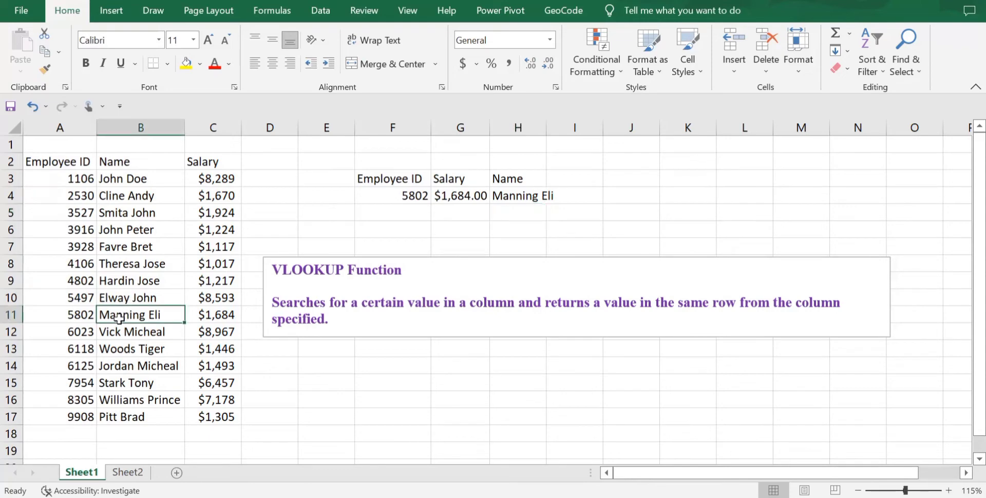
pyautogui.click(208, 315)
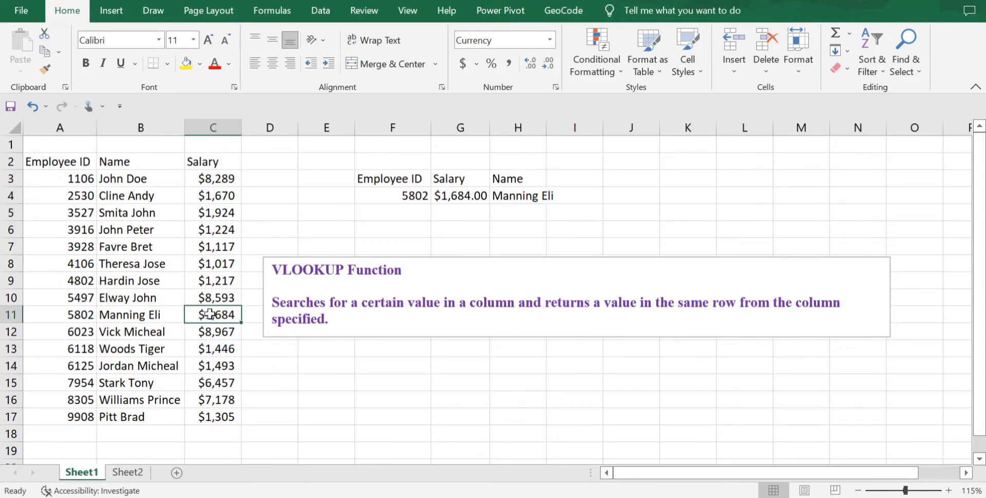
pyautogui.doubleClick(547, 127)
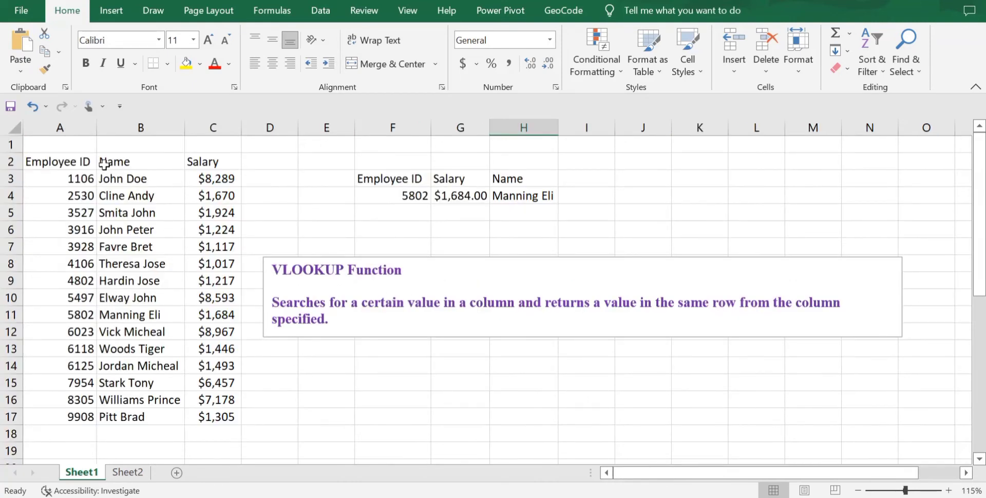
# Step: Copy the employee table A2:C17 and paste it transposed starting at A20
pyautogui.moveTo(64, 163); pyautogui.dragTo(215, 414)
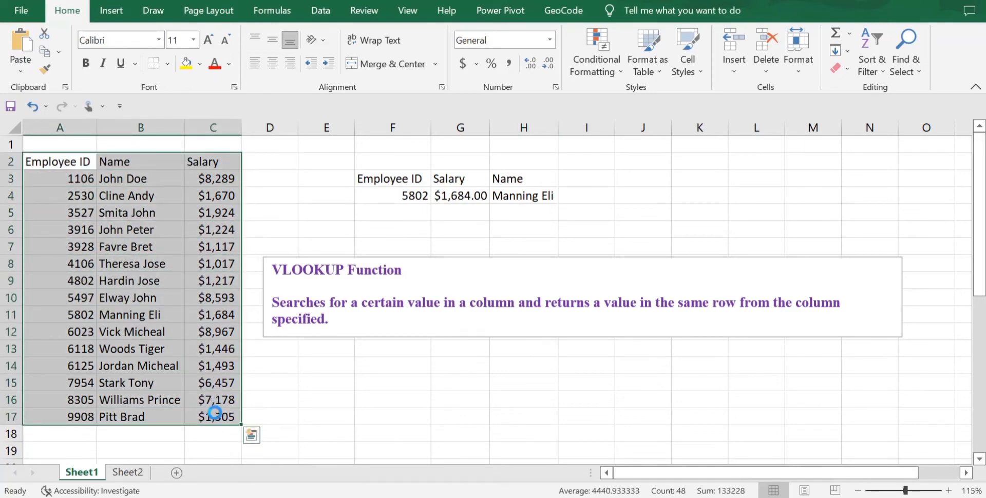
pyautogui.hotkey('ctrl', 'c')
pyautogui.scroll(-8, 215, 413)
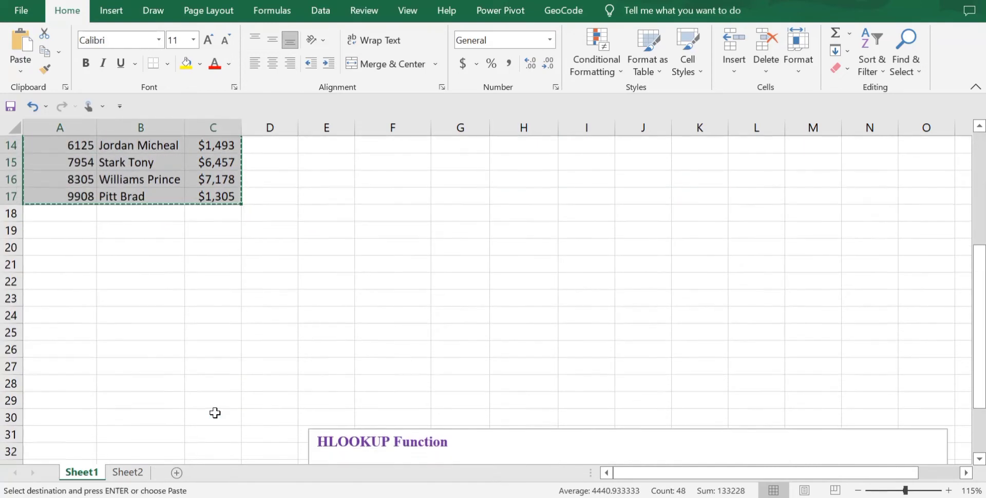
pyautogui.scroll(3, 215, 413)
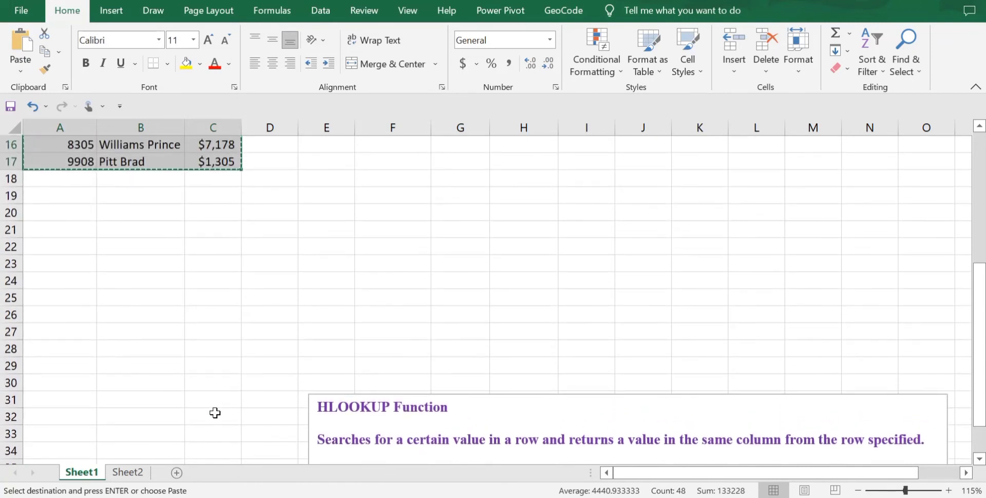
pyautogui.scroll(-1, 54, 252)
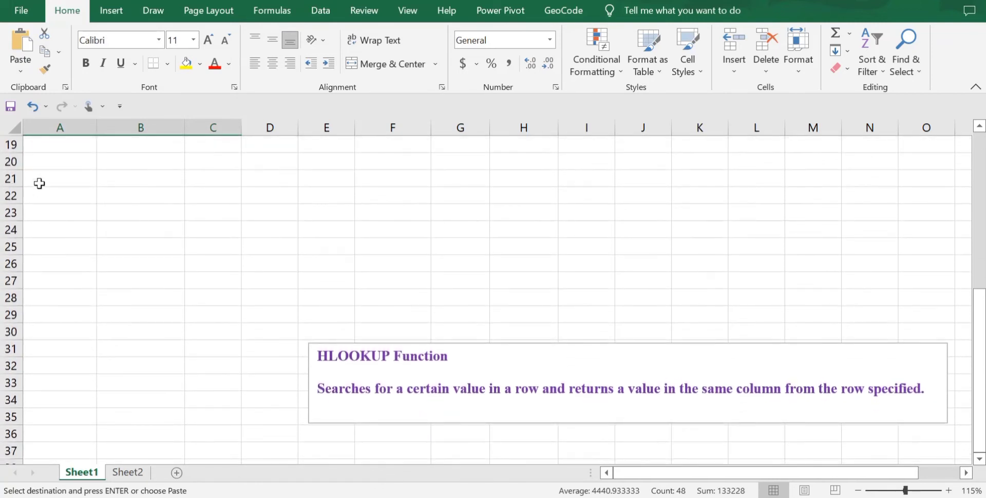
pyautogui.click(61, 161)
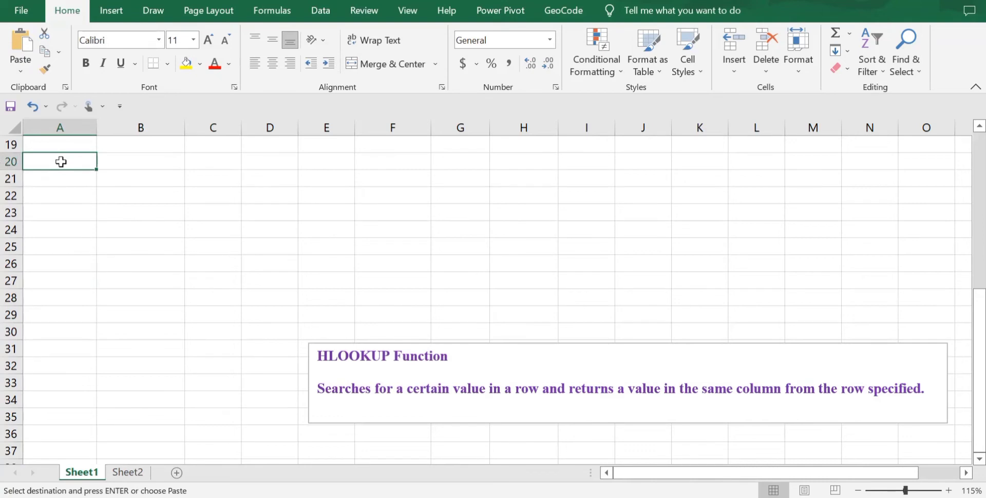
pyautogui.rightClick(61, 162)
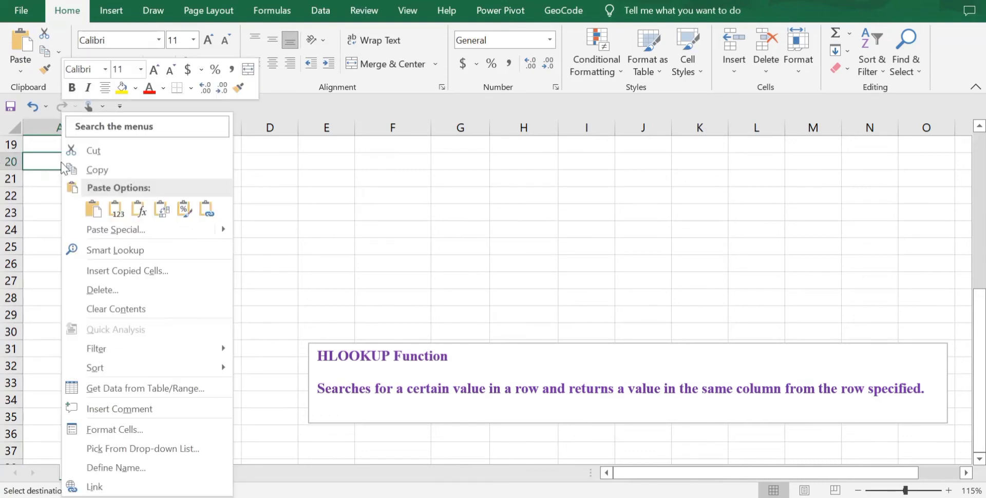
pyautogui.click(161, 209)
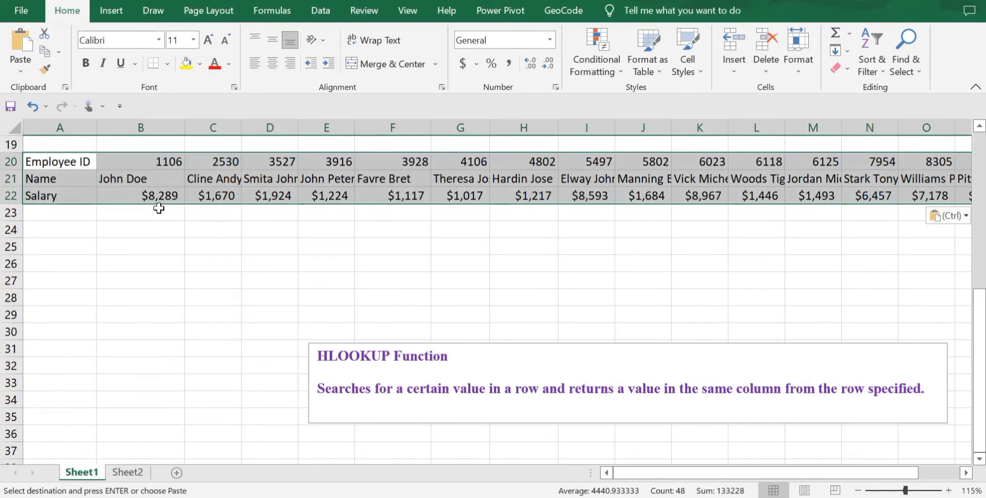
pyautogui.click(52, 160)
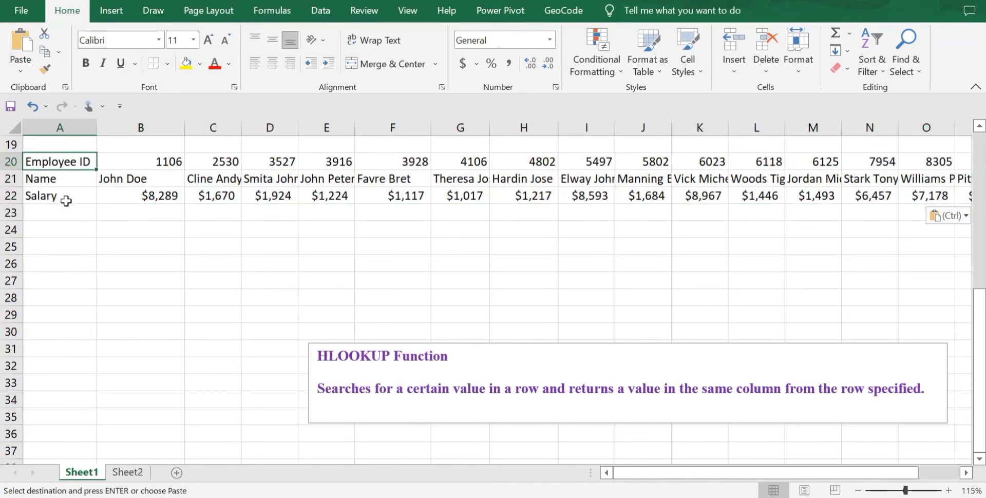
# Step: Add the headings "Employee ID" in B25 and "Salary" in C25 below the transposed table
pyautogui.click(149, 252)
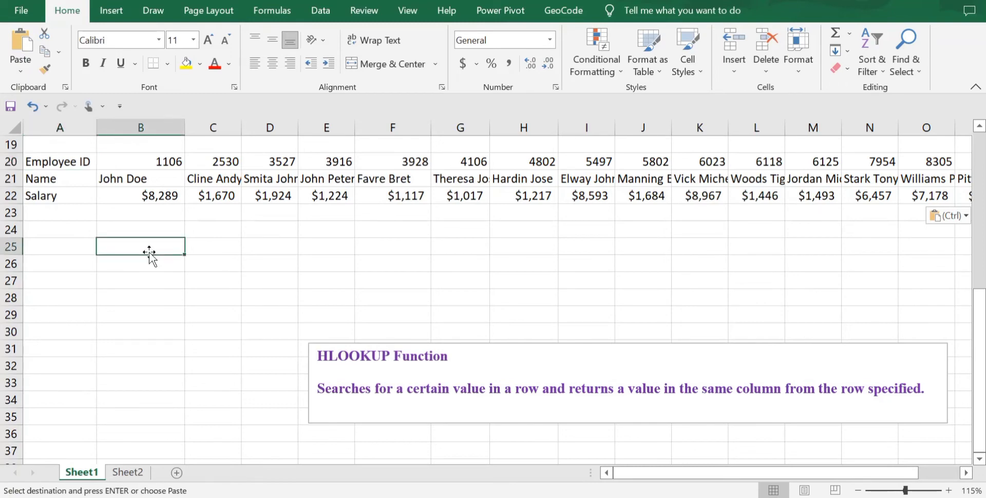
pyautogui.write('Emploo')
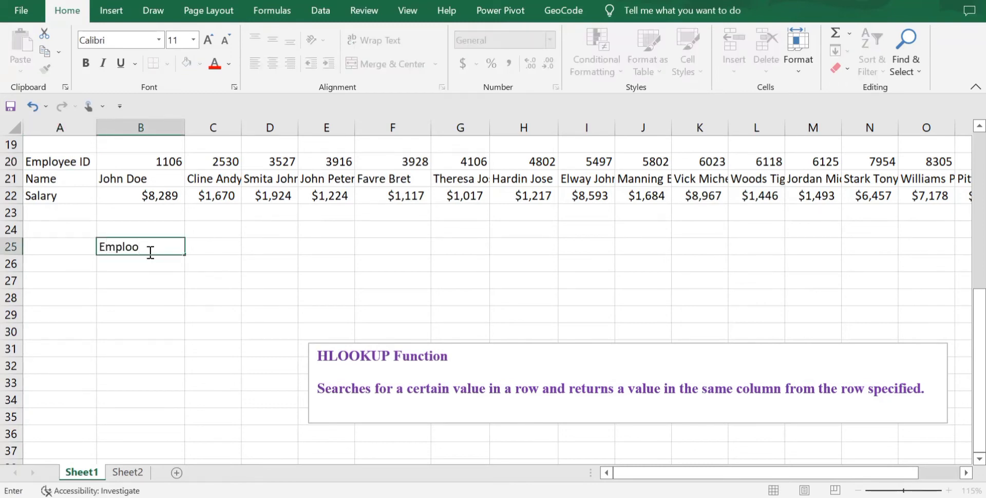
pyautogui.press('BackSpace')
pyautogui.write('oyee ID')
pyautogui.press('Tab')
pyautogui.write('Salary')
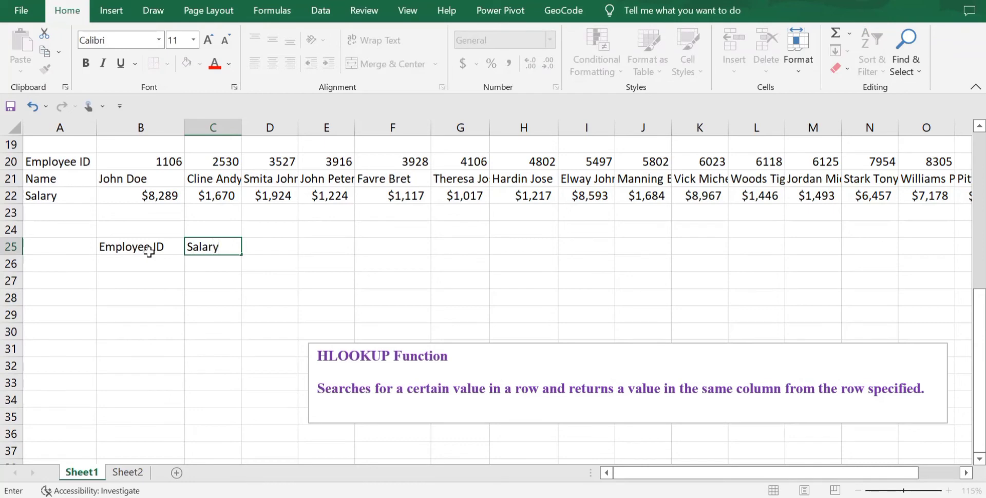
pyautogui.click(144, 262)
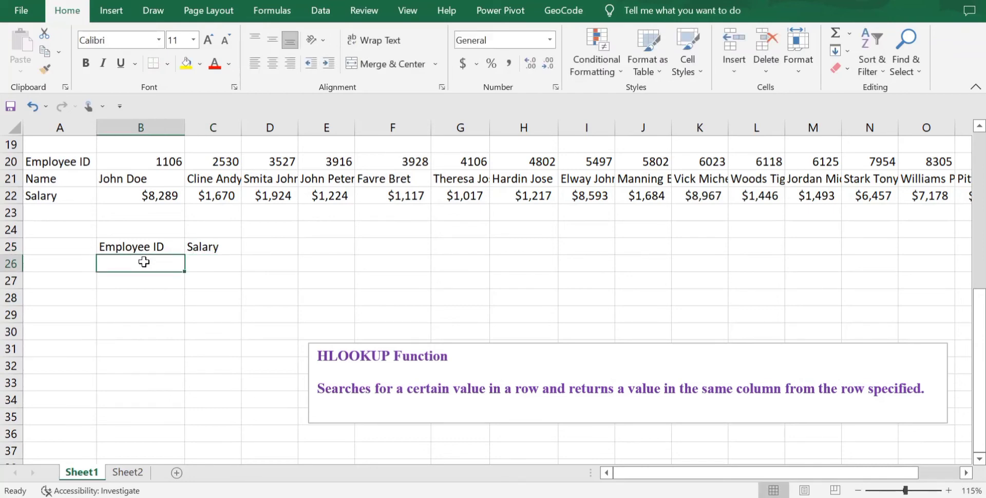
# Step: Start an HLOOKUP formula in C26 with the employee ID cell B26 as the lookup value
pyautogui.click(219, 268)
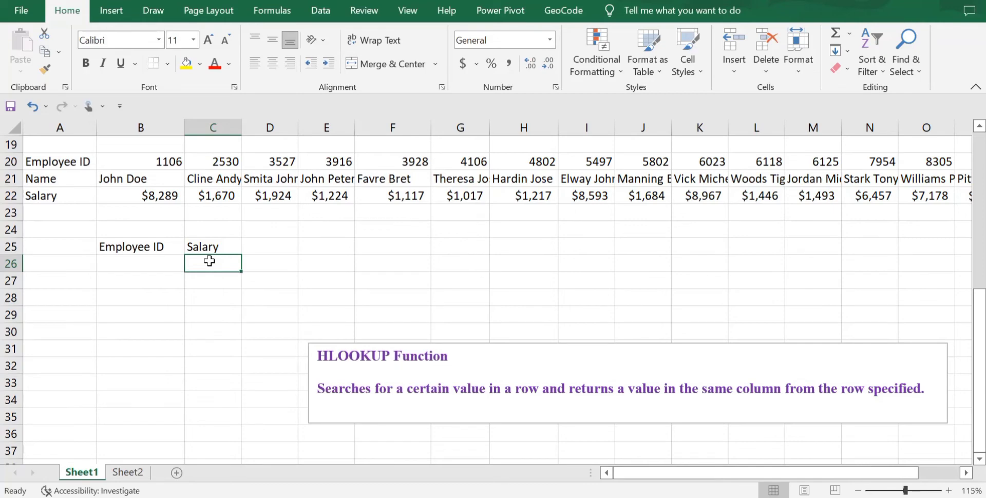
pyautogui.write('=H')
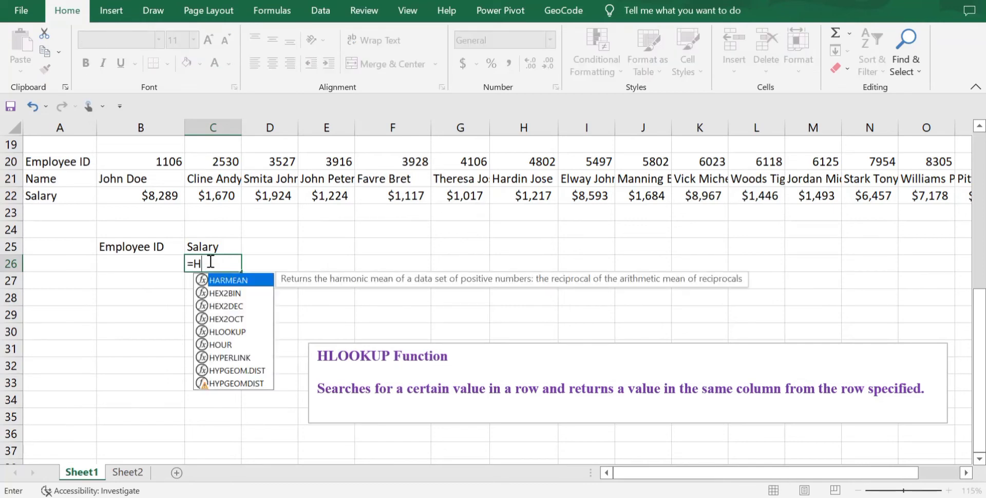
pyautogui.write('LOOKUP(')
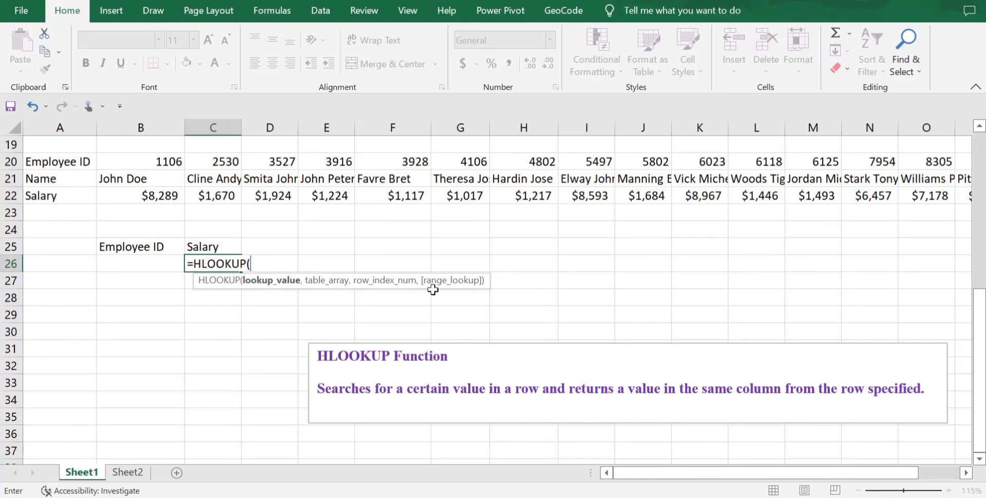
pyautogui.click(150, 266)
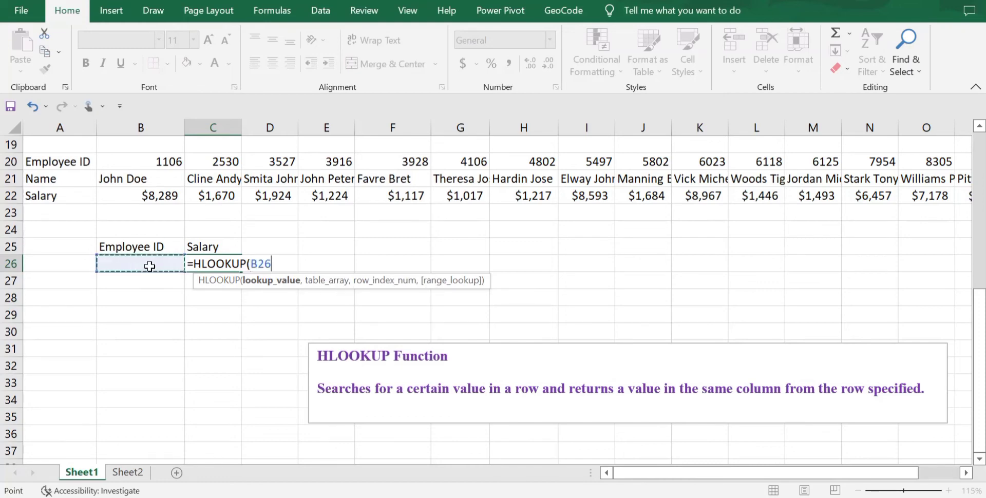
pyautogui.write(',')
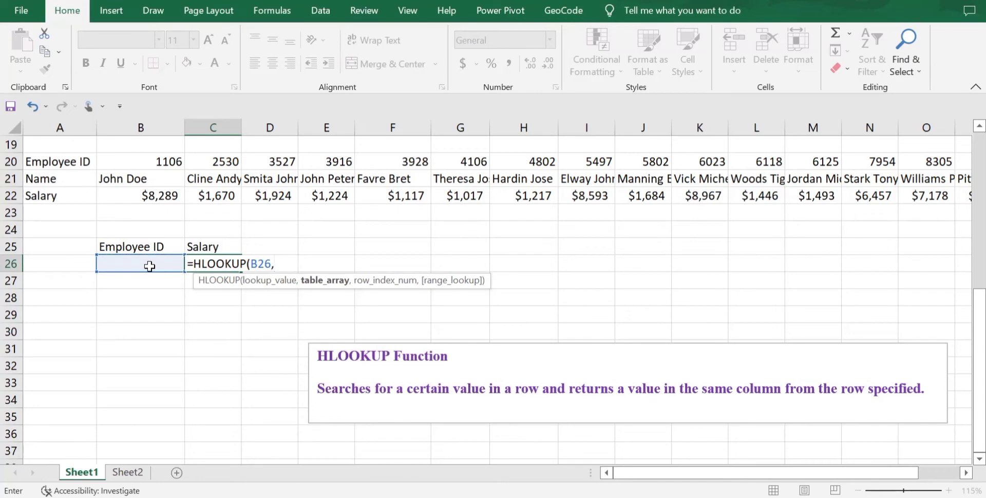
# Step: Complete the HLOOKUP in C26 with table array A20:P22, row index 3 and FALSE for an exact match
pyautogui.click(56, 158)
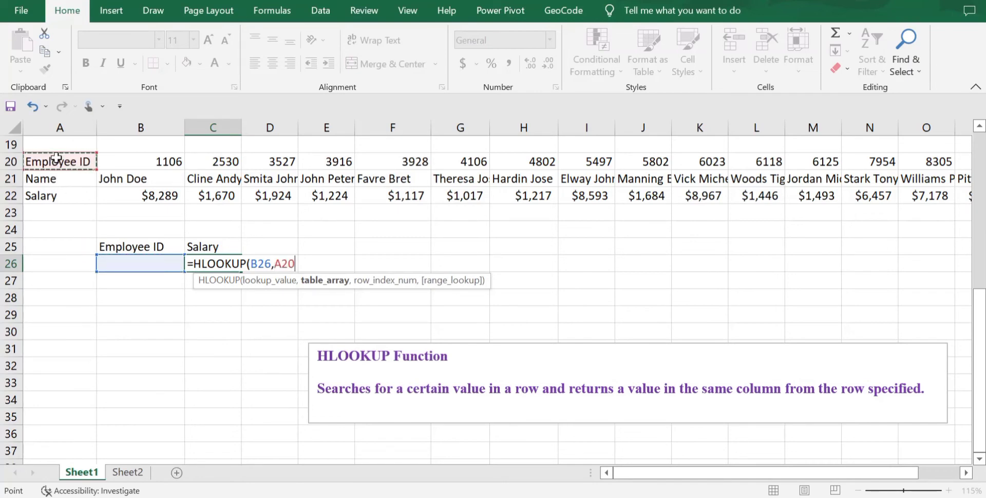
pyautogui.hotkey('ctrl', 'shift', 'Right')
pyautogui.hotkey('ctrl', 'shift', 'Down')
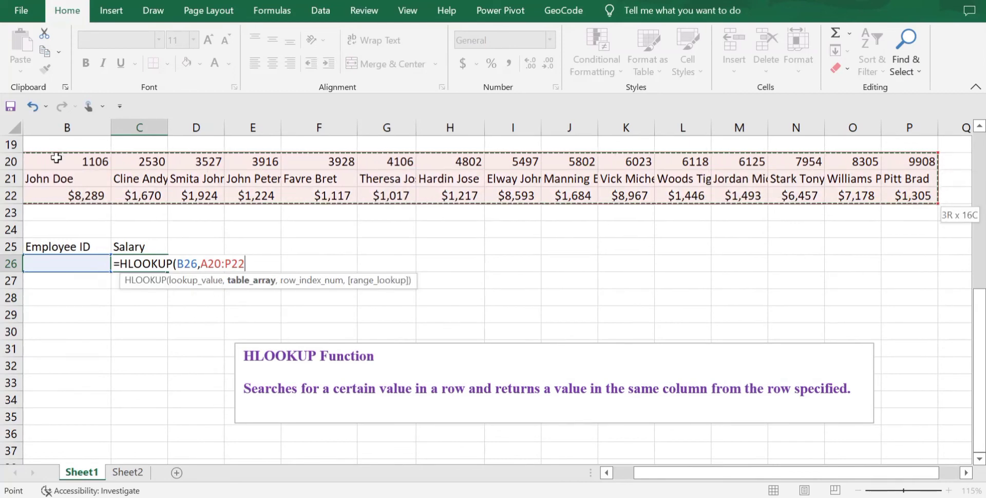
pyautogui.write(',')
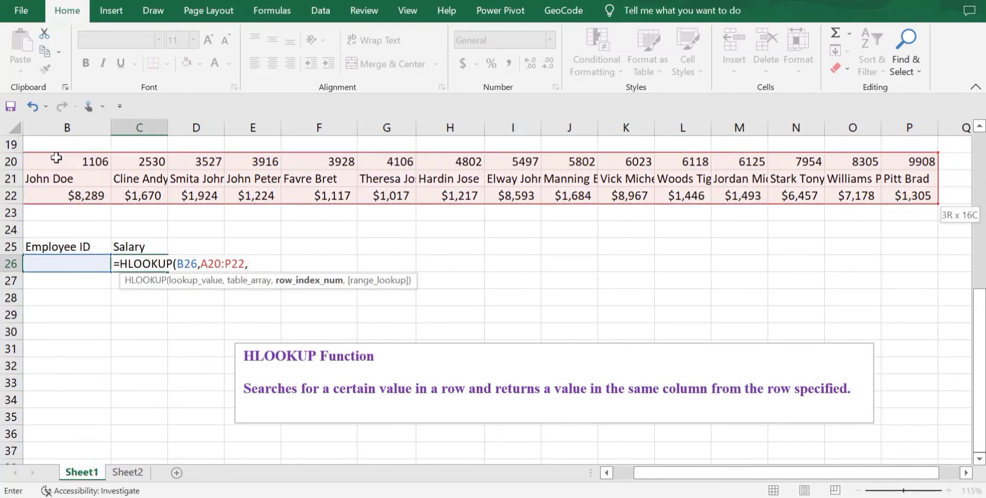
pyautogui.hscroll(-1, 296, 223)
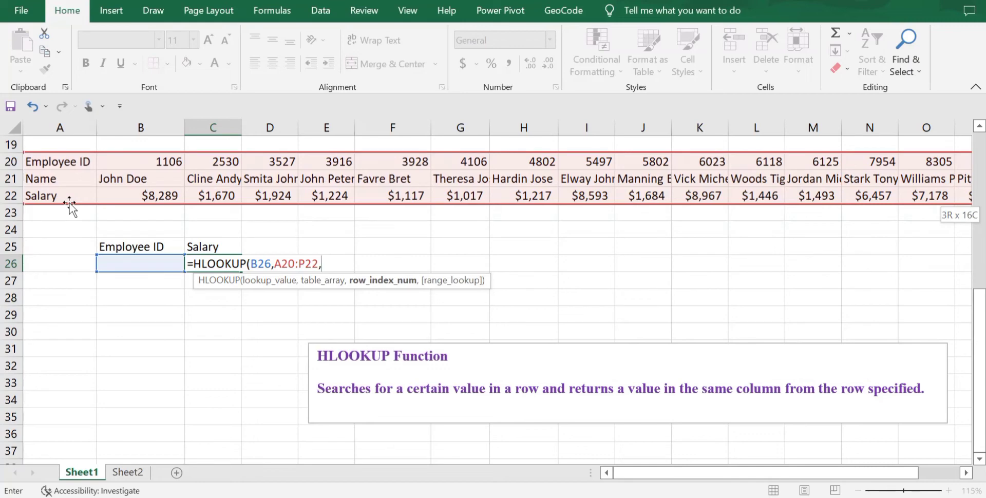
pyautogui.write('3')
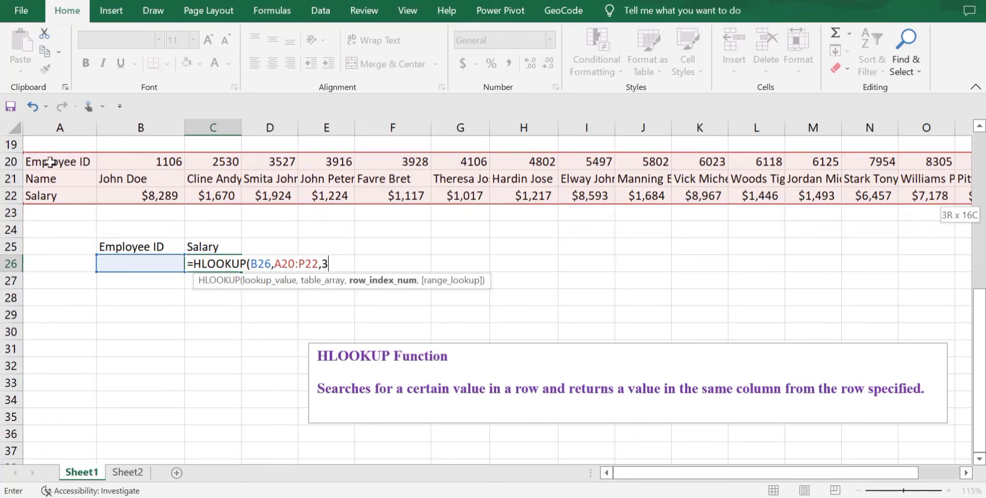
pyautogui.write(',')
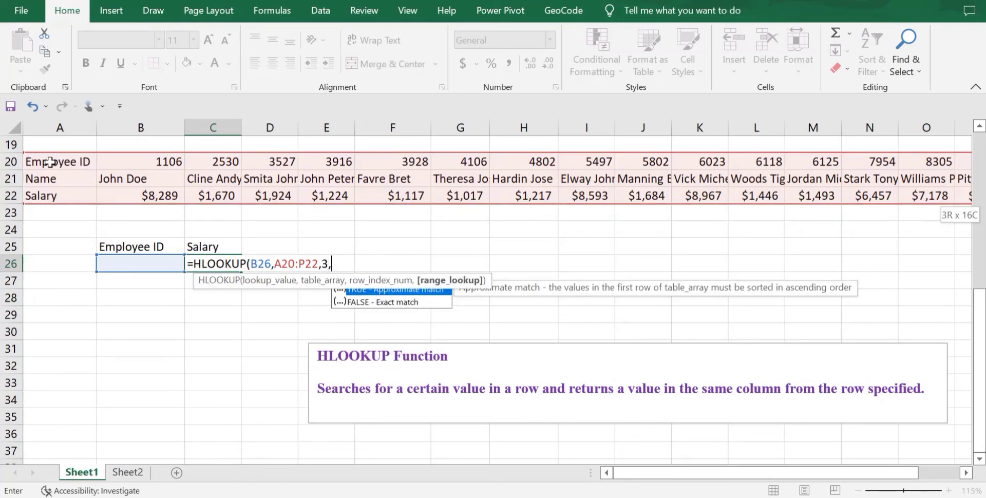
pyautogui.write('FALSE)')
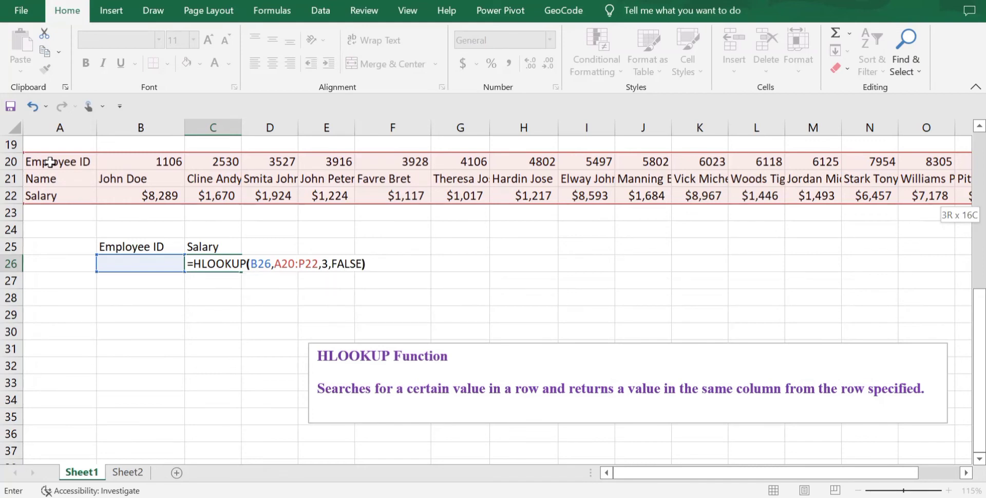
pyautogui.press('Return')
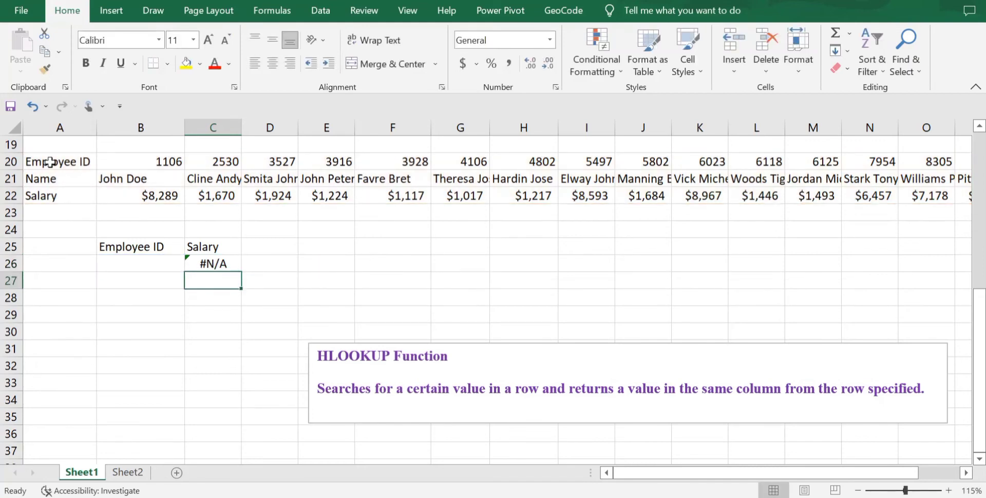
# Step: Enter the employee ID shown in G20 as the lookup value in B26
pyautogui.click(134, 262)
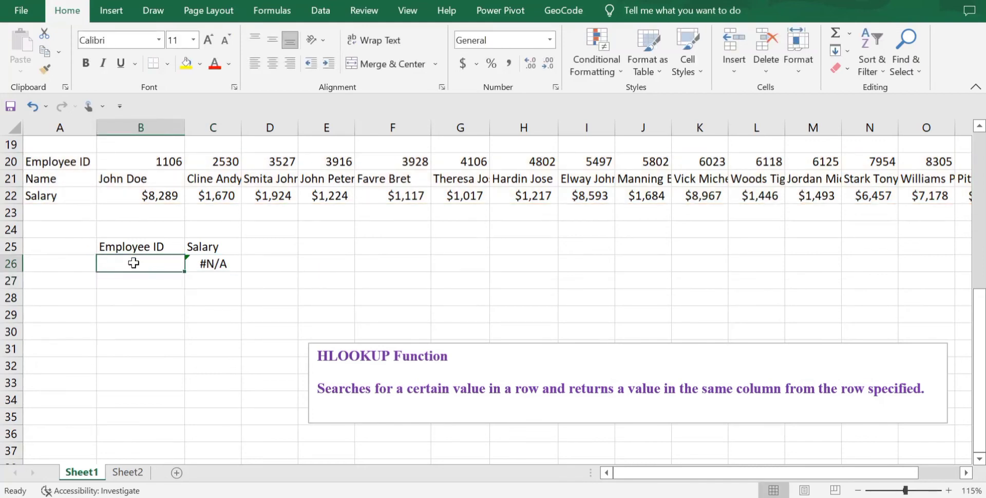
pyautogui.click(474, 160)
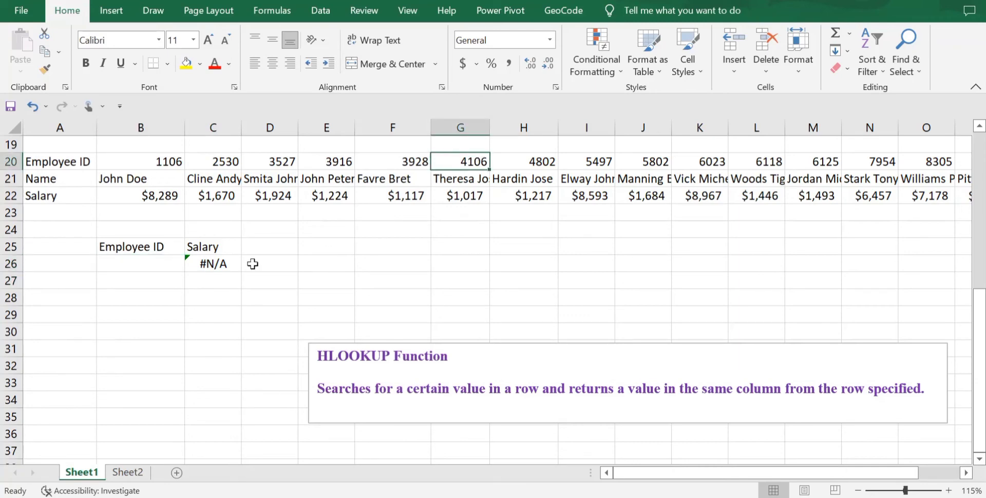
pyautogui.click(135, 265)
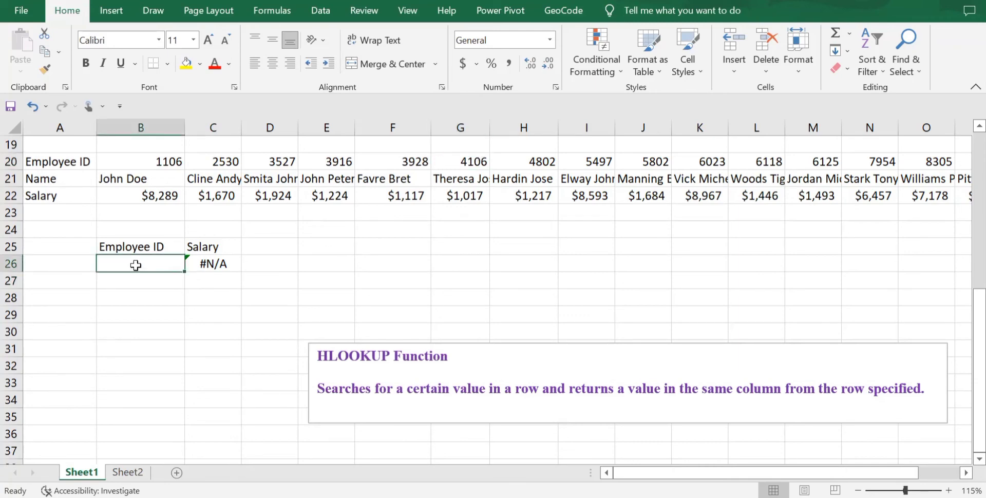
pyautogui.write('4106')
pyautogui.press('Return')
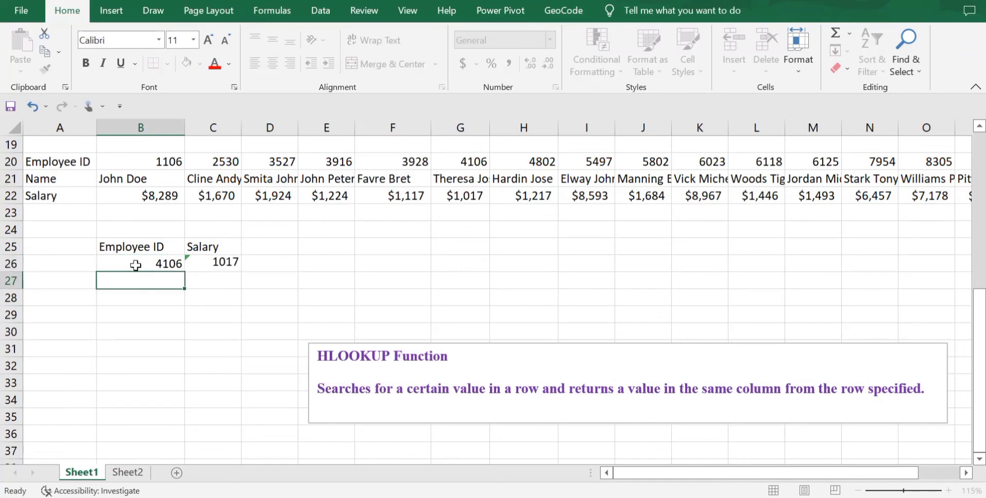
# Step: Format the salary result in C26 as Currency and autofit column C to its contents
pyautogui.click(227, 263)
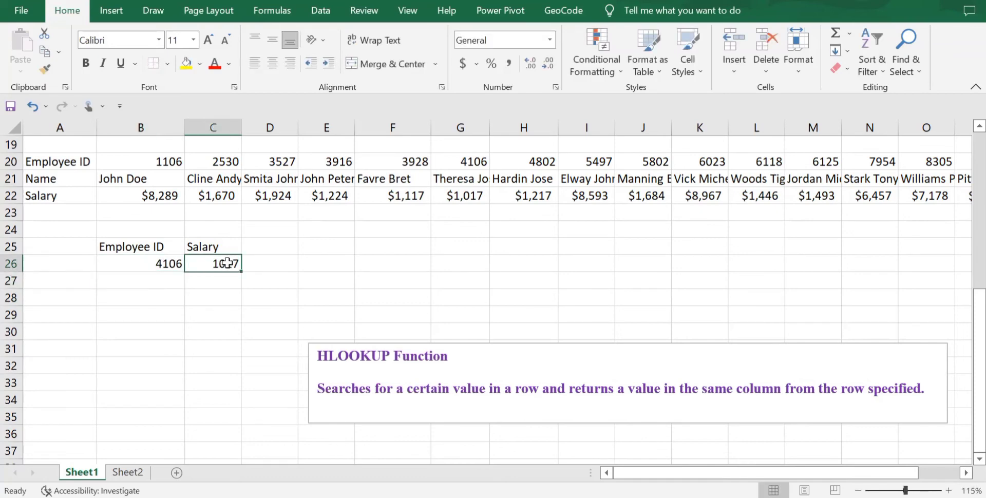
pyautogui.click(550, 39)
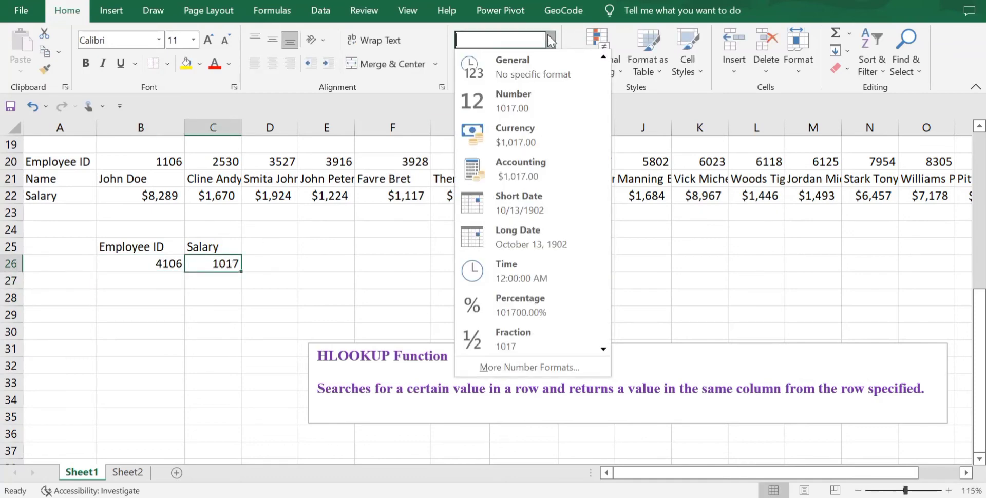
pyautogui.click(519, 133)
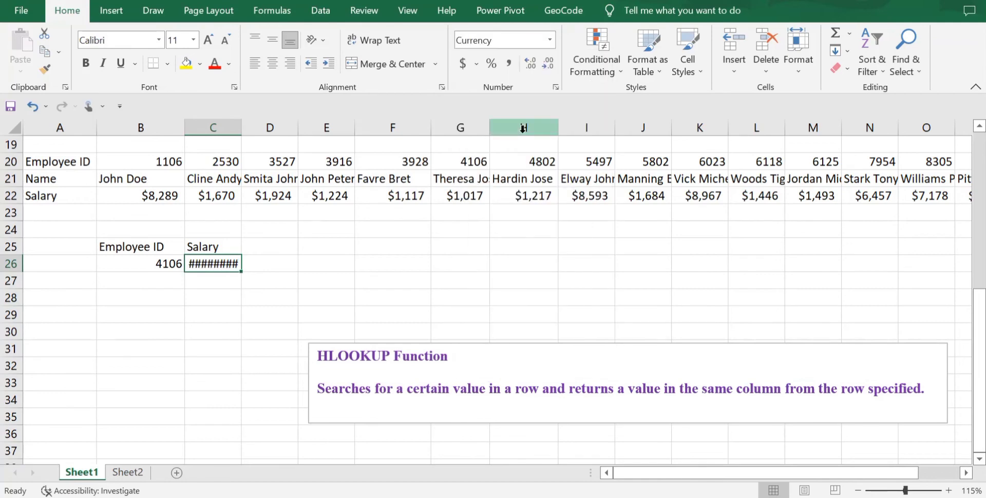
pyautogui.doubleClick(241, 127)
# Step: Add the heading "Name" in D25 beside the Salary heading
pyautogui.click(286, 249)
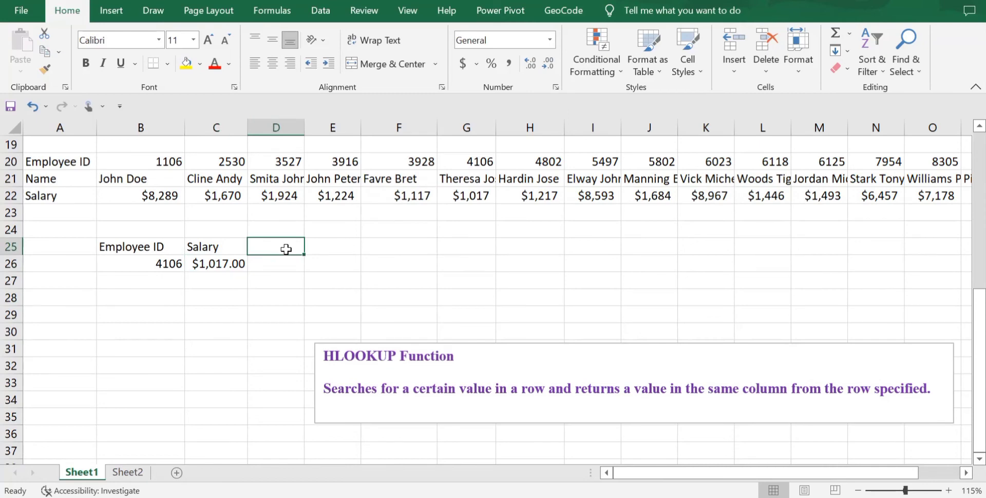
pyautogui.write('NA')
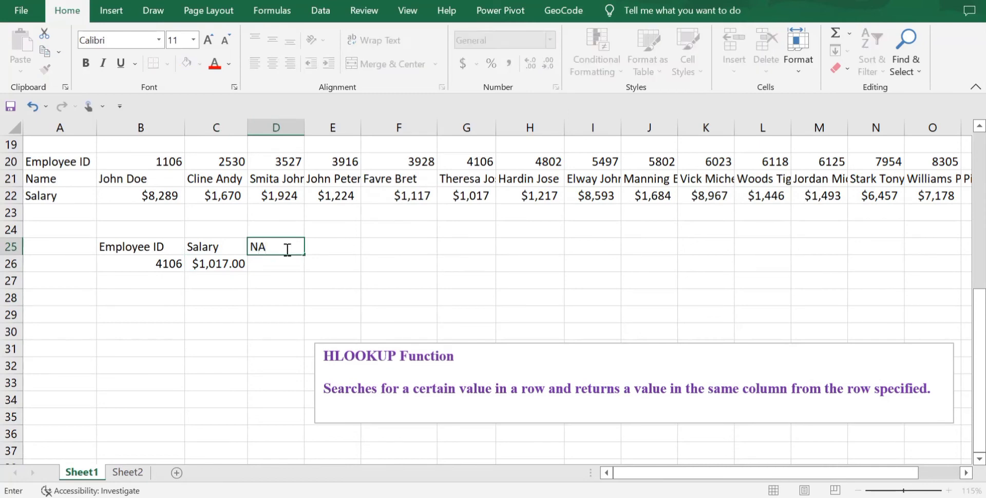
pyautogui.press('BackSpace')
pyautogui.write('ame')
pyautogui.press('Return')
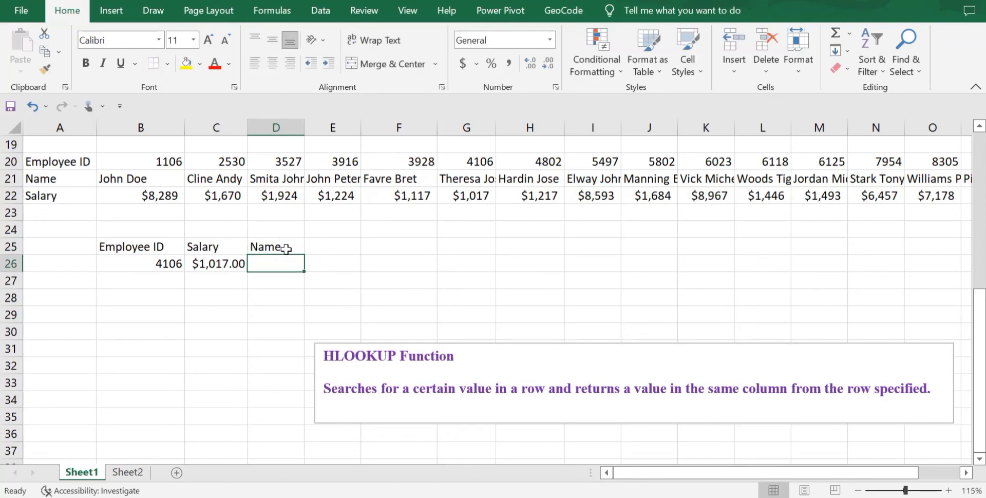
# Step: Start an HLOOKUP formula in D26 with B26 as the lookup value and A20:P22 as the table array
pyautogui.write('=HL')
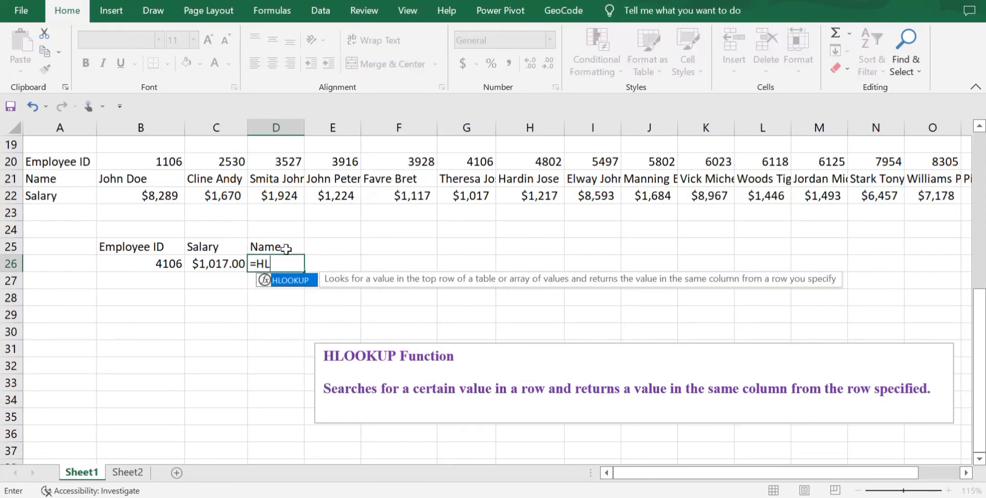
pyautogui.write('OOKUP(')
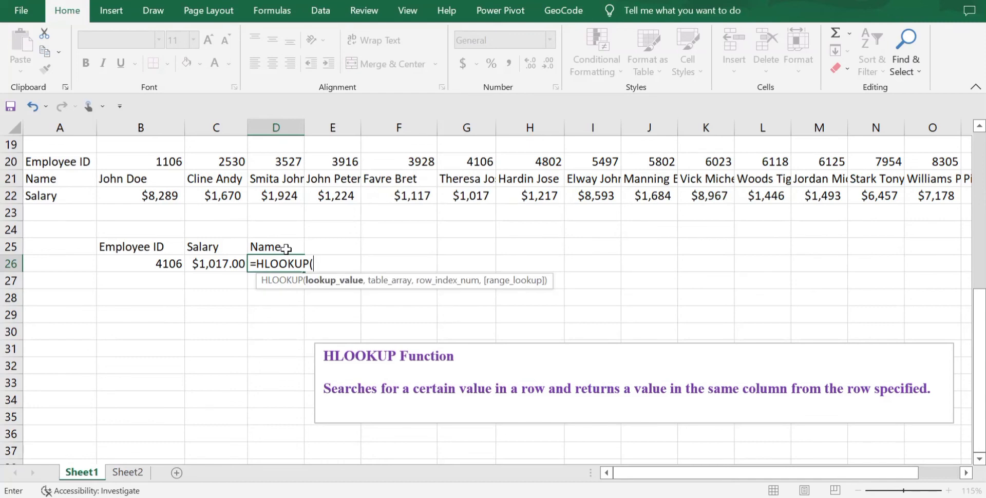
pyautogui.click(148, 264)
pyautogui.write(',')
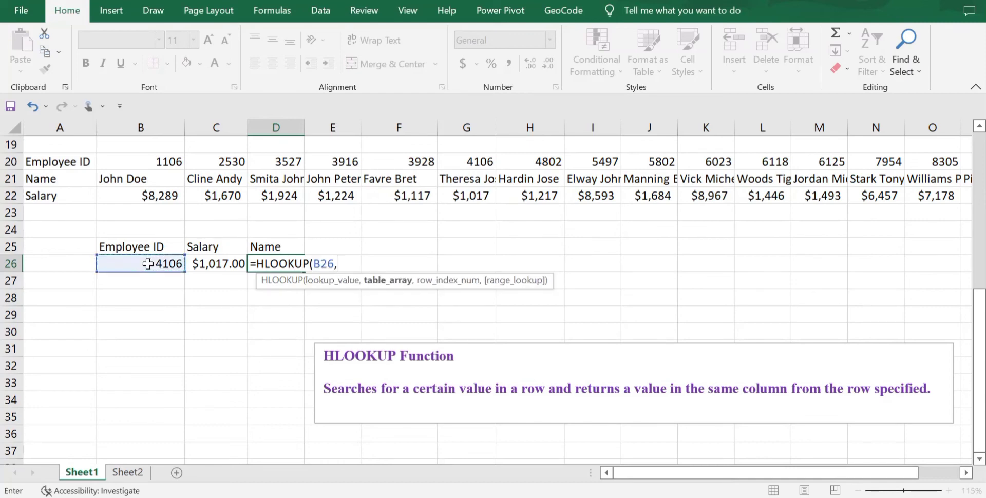
pyautogui.click(60, 161)
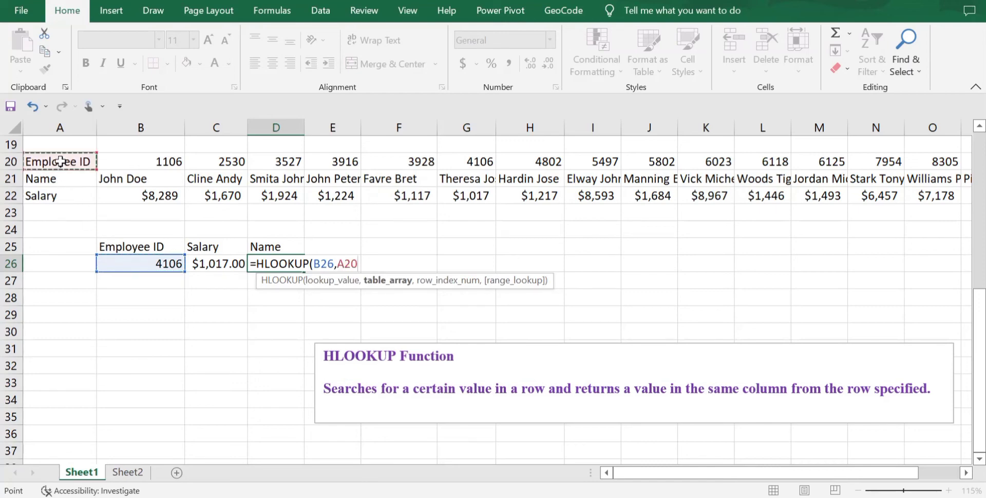
pyautogui.hotkey('ctrl', 'shift', 'Right')
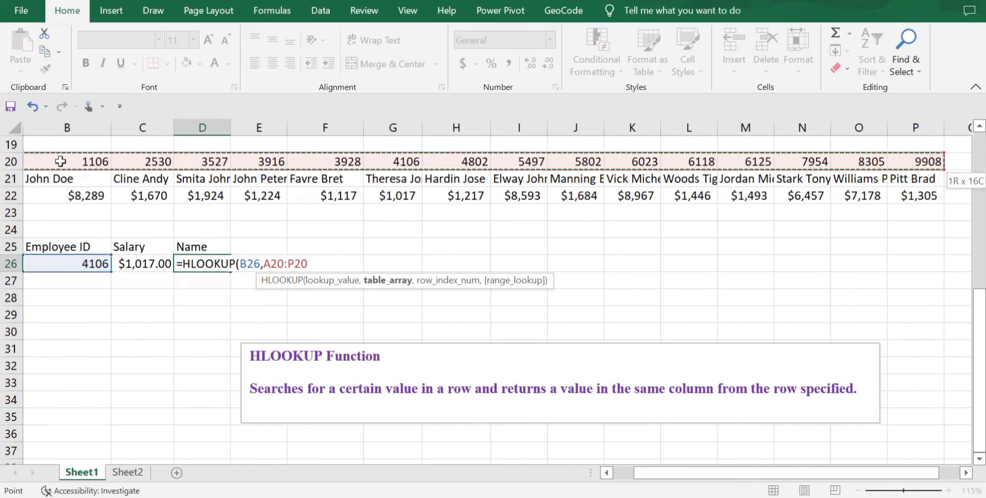
pyautogui.hotkey('ctrl', 'shift', 'Down')
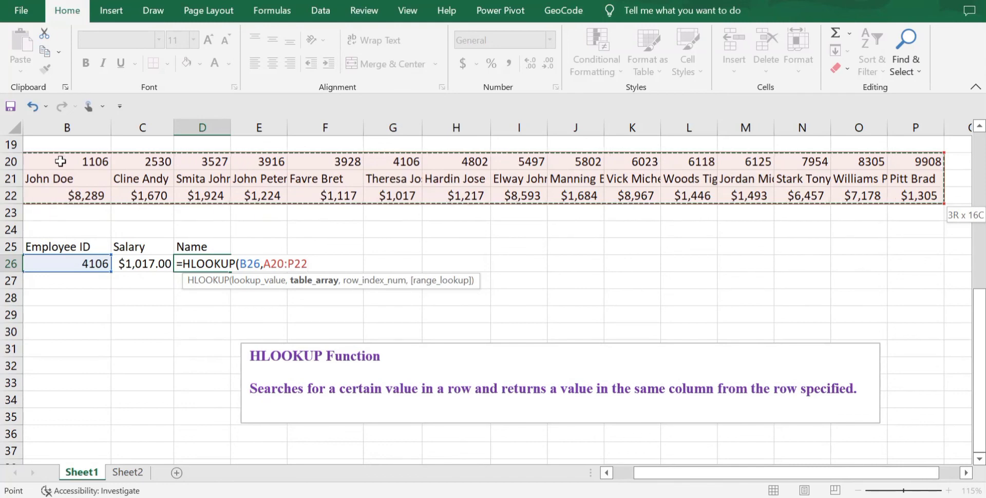
pyautogui.write(',')
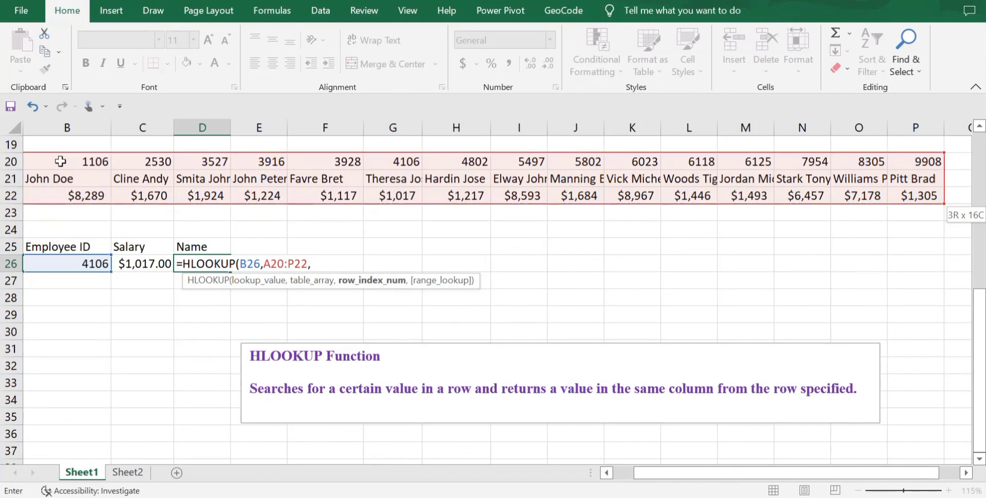
pyautogui.write('3')
# Step: Complete the HLOOKUP in D26 with row index 2 and FALSE for an exact match
pyautogui.press('BackSpace')
pyautogui.write('2')
pyautogui.write(',')
pyautogui.write('FA')
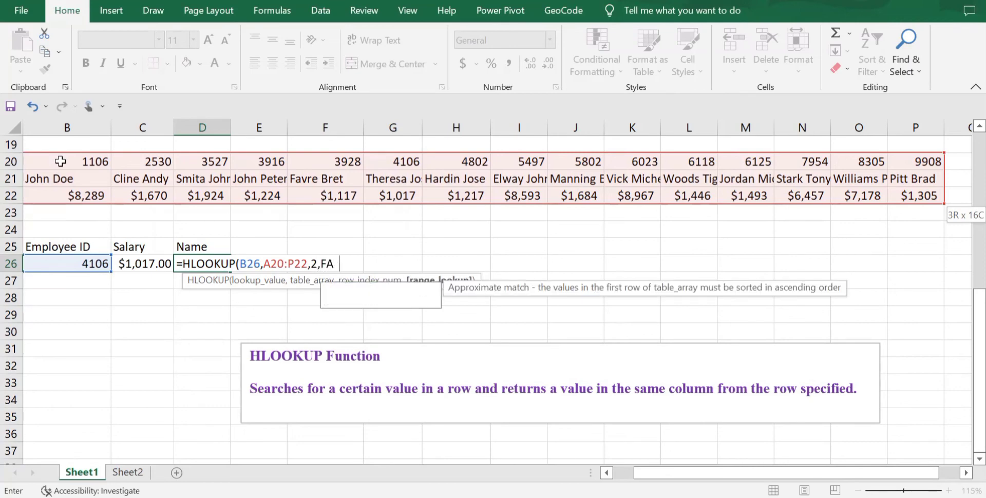
pyautogui.write('LSE)')
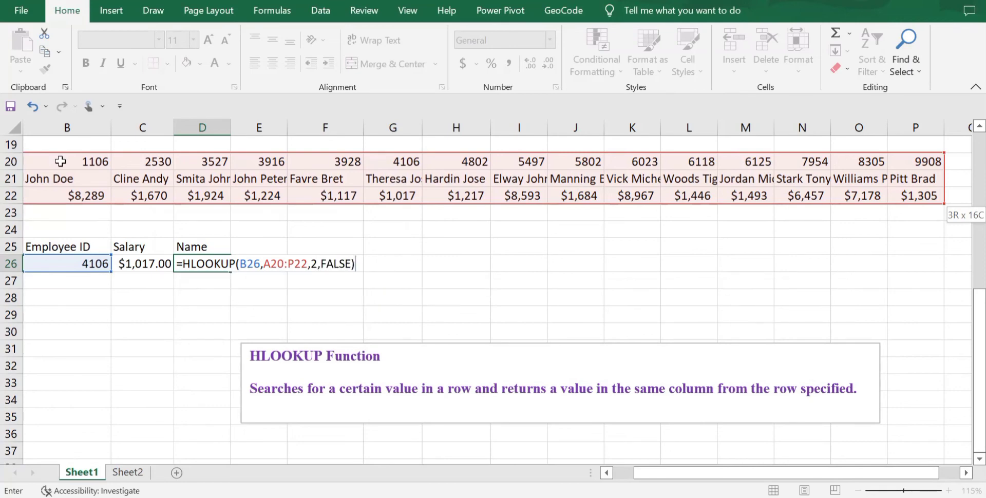
pyautogui.press('Return')
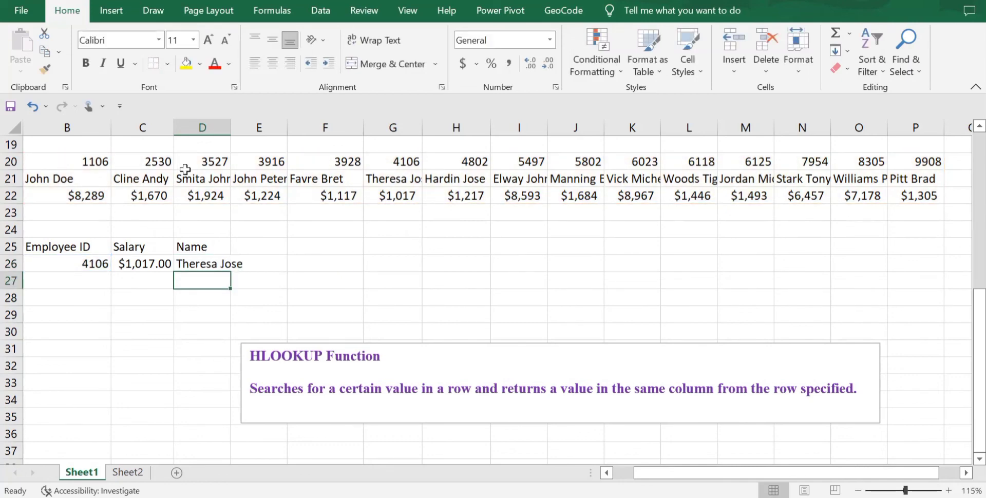
# Step: Widen columns D and G so the full employee names fit in their cells
pyautogui.moveTo(232, 122); pyautogui.dragTo(250, 122)
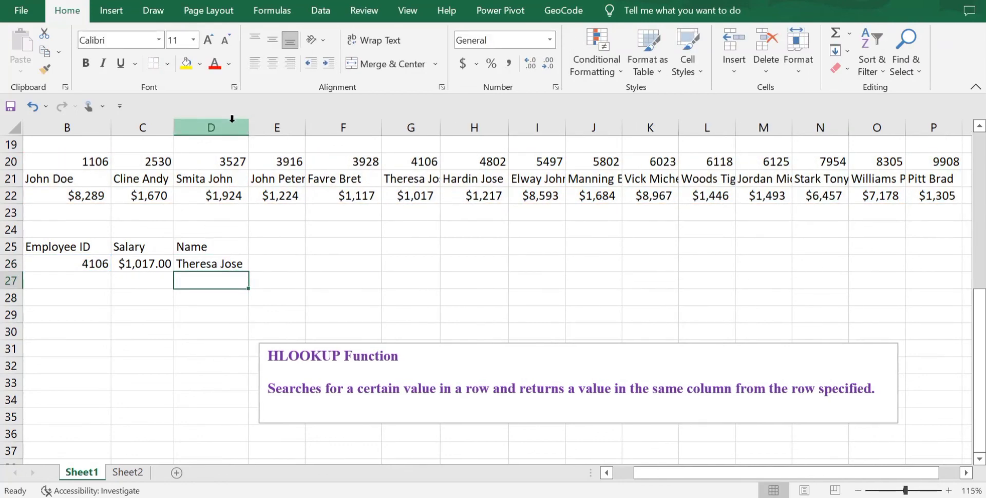
pyautogui.hscroll(-1, 130, 313)
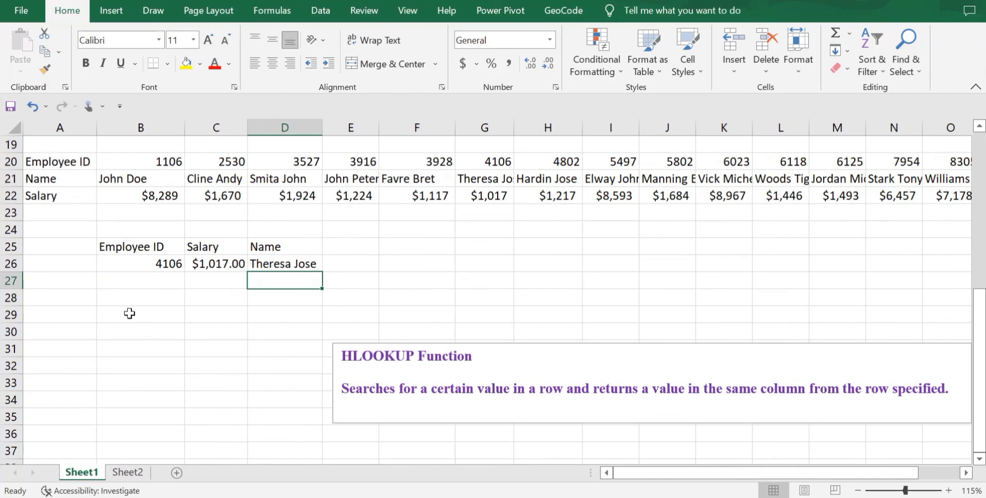
pyautogui.click(491, 163)
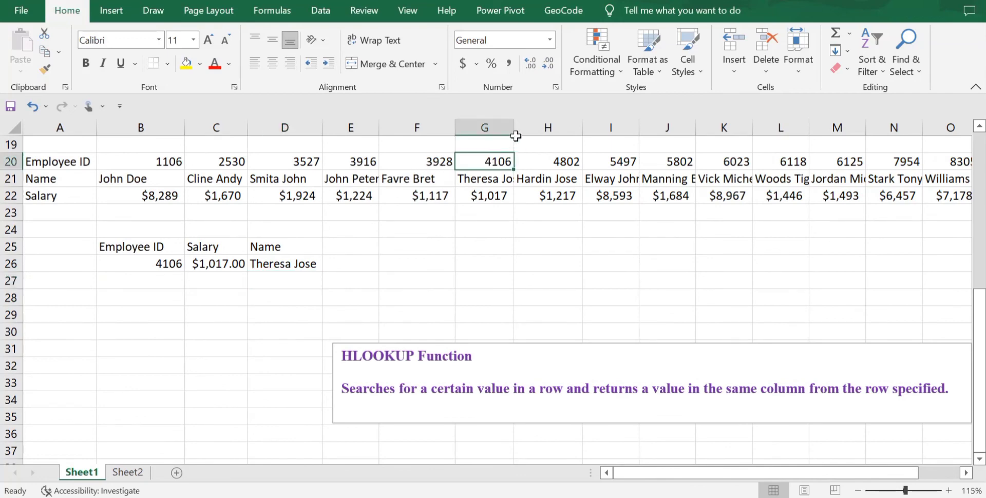
pyautogui.moveTo(515, 136); pyautogui.dragTo(531, 135)
# Step: Check the looked-up name and salary in row 26 against the table entries in G21 and G22
pyautogui.click(498, 182)
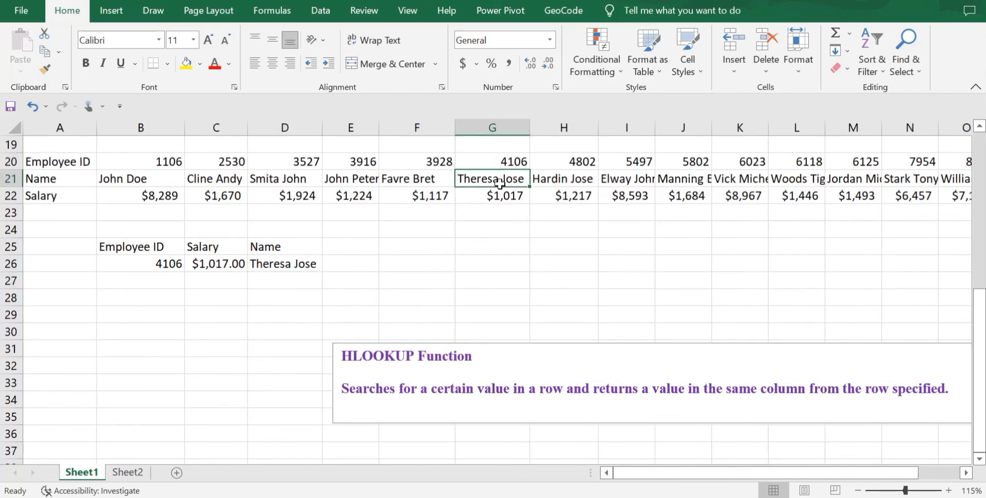
pyautogui.click(506, 196)
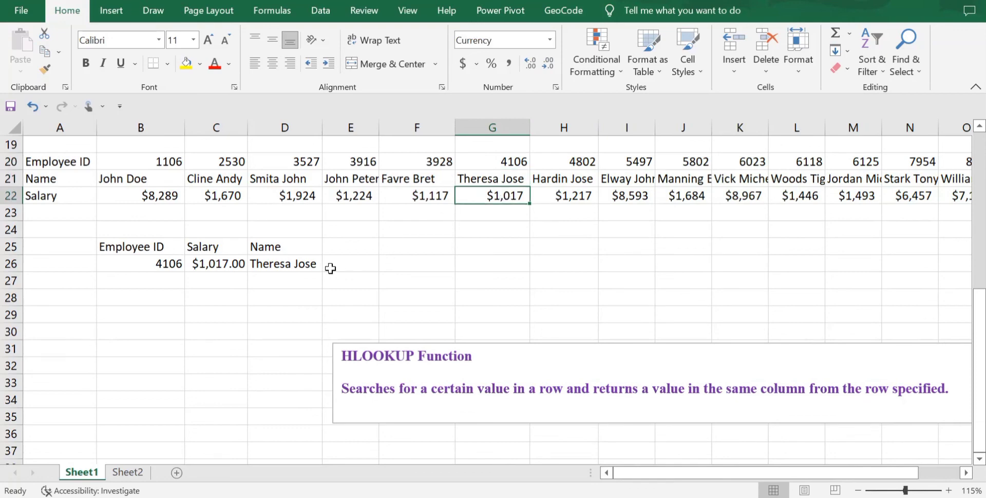
pyautogui.click(314, 267)
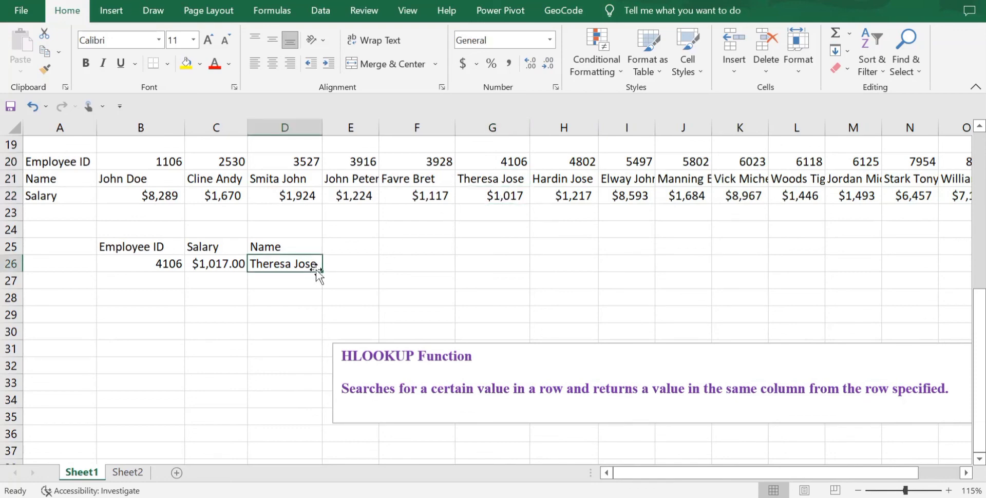
pyautogui.click(375, 266)
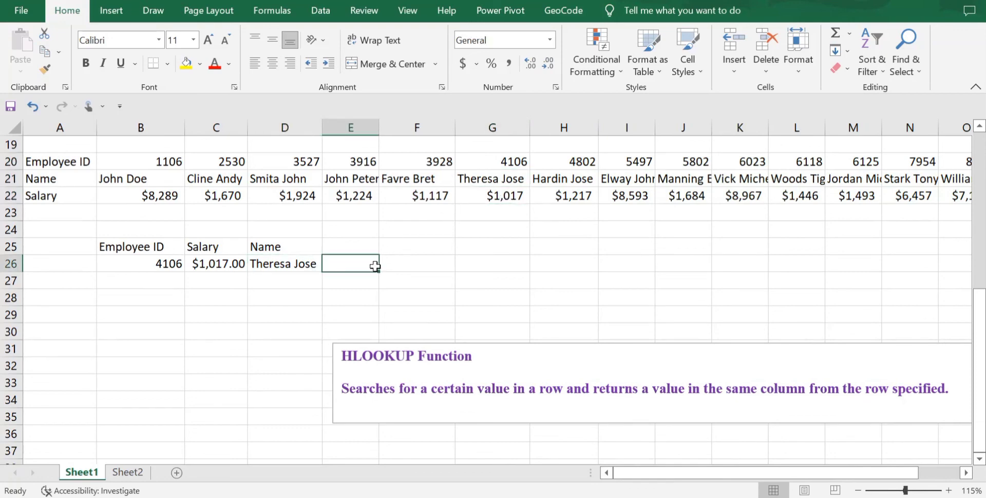